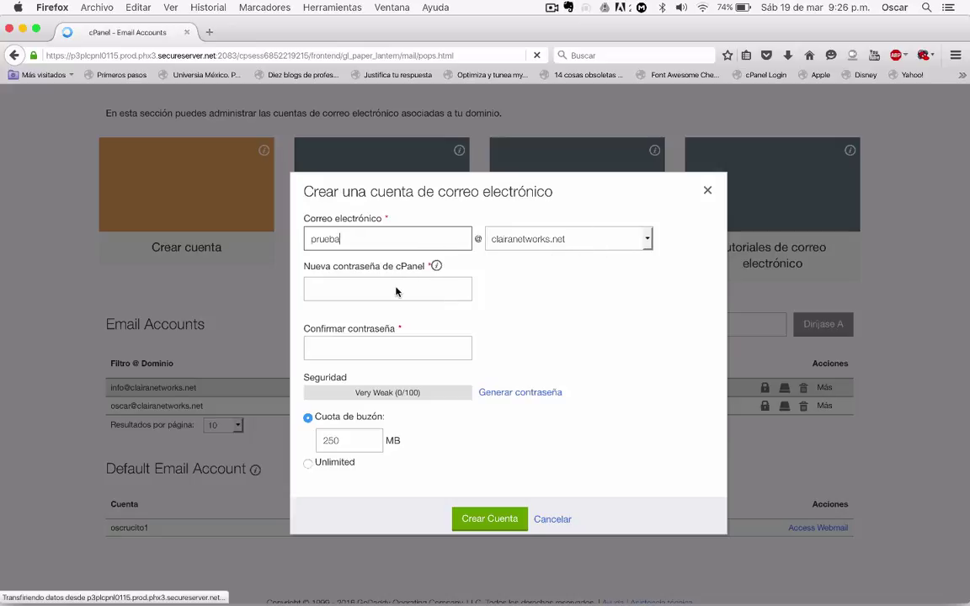
left_click(374, 294)
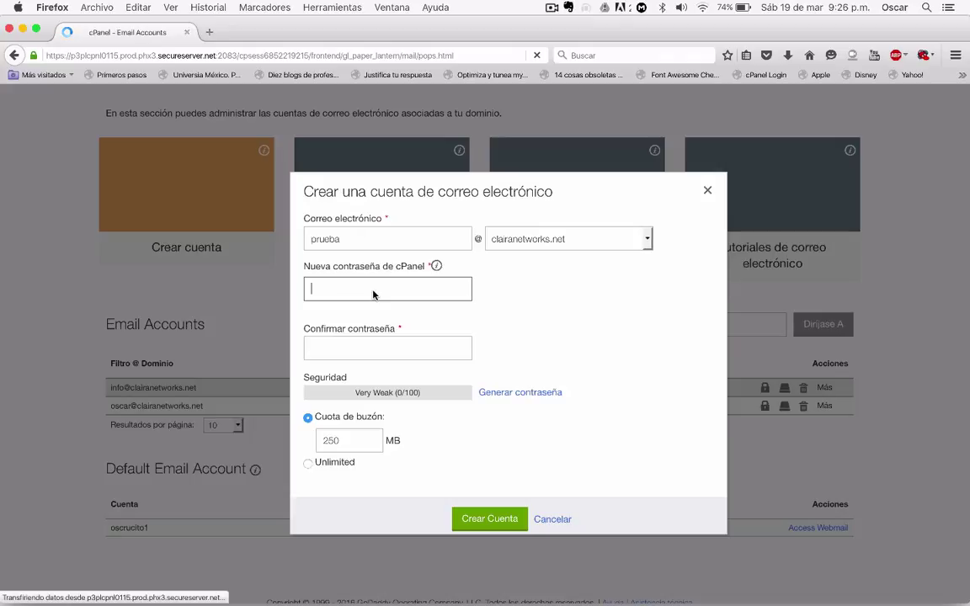
Enter and confirm the mailbox password, choose an Unlimited quota, and create the account.
mouse_move(437, 267)
type("12")
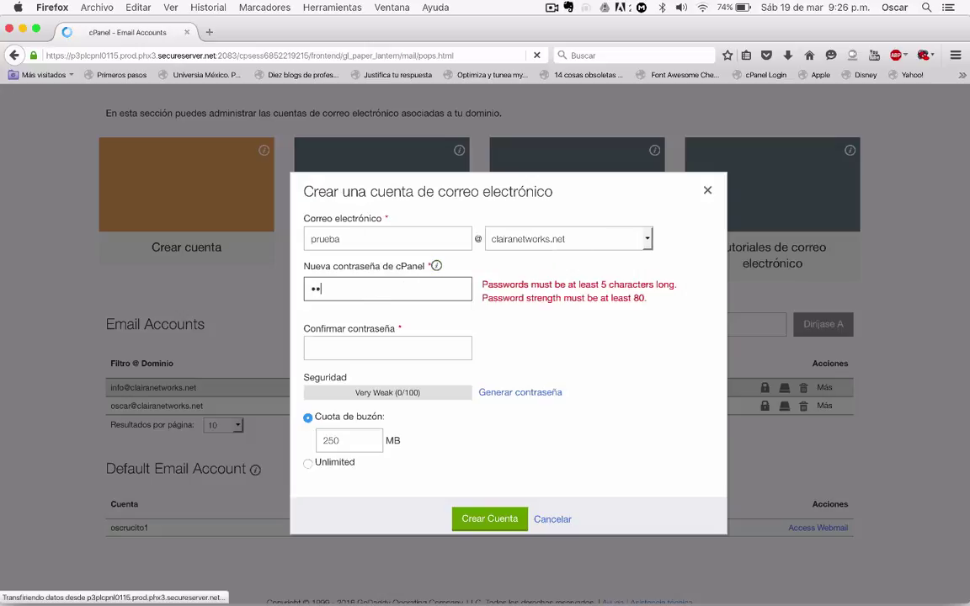
key("BackSpace")
key("BackSpace")
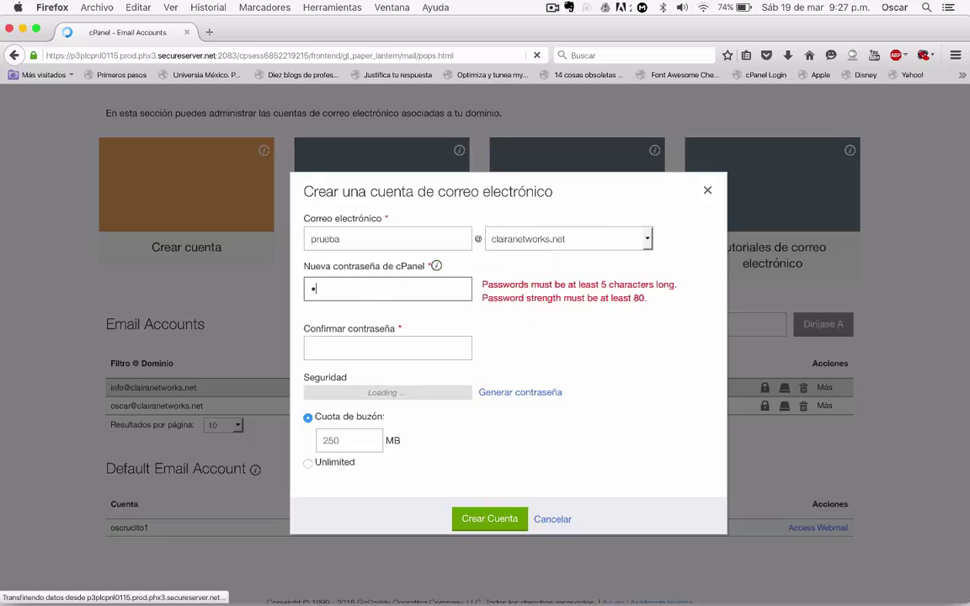
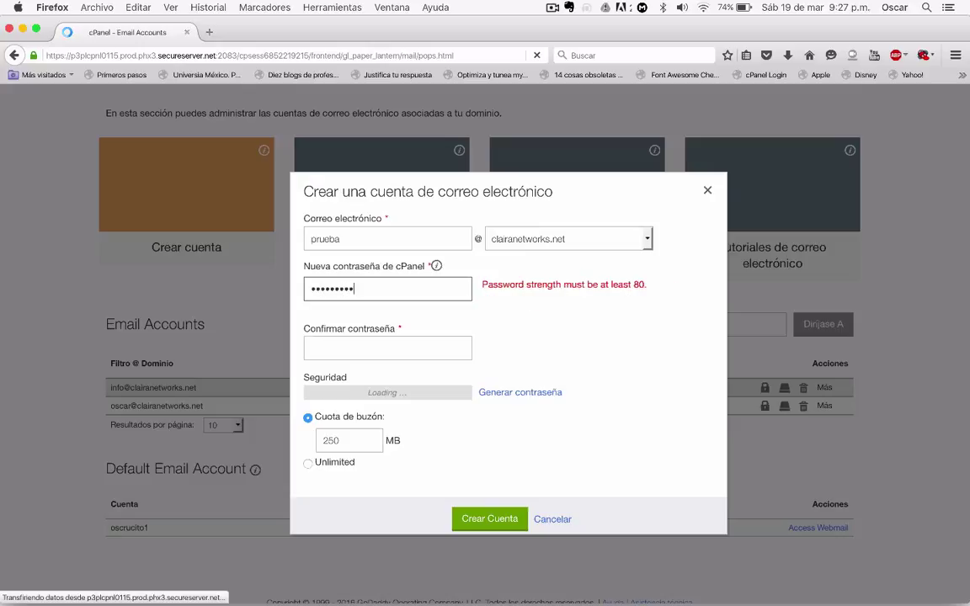
left_click(387, 348)
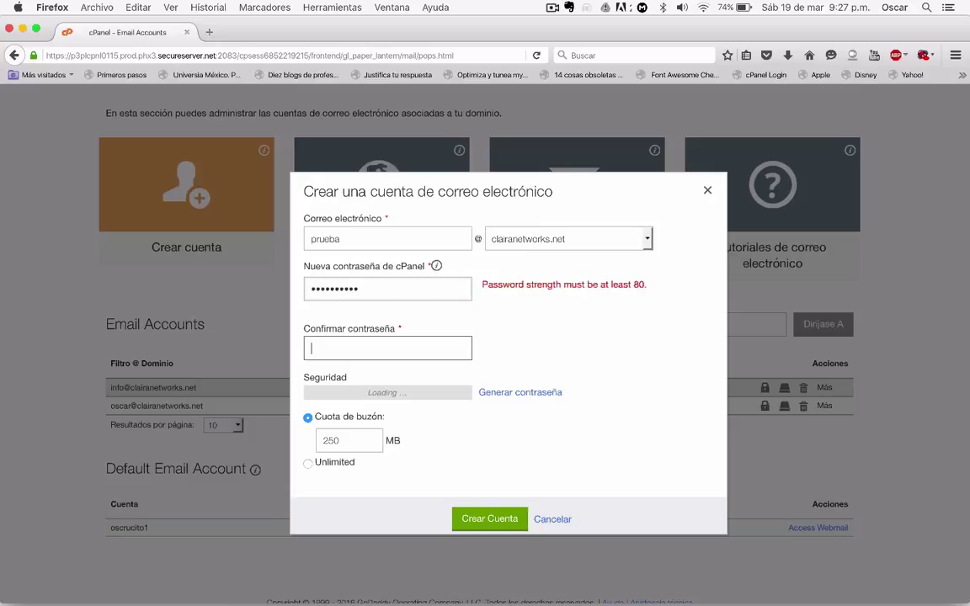
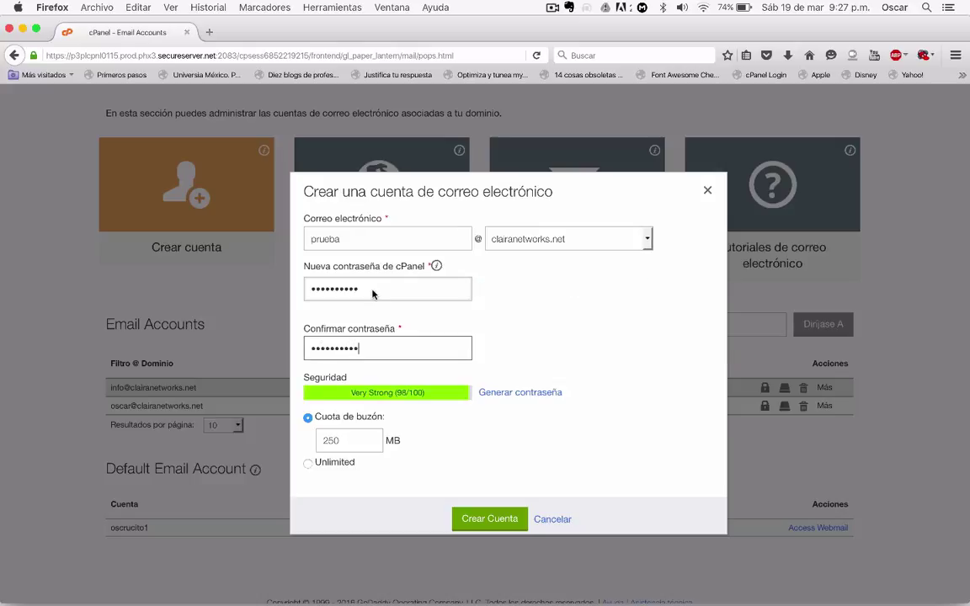
left_click(392, 289)
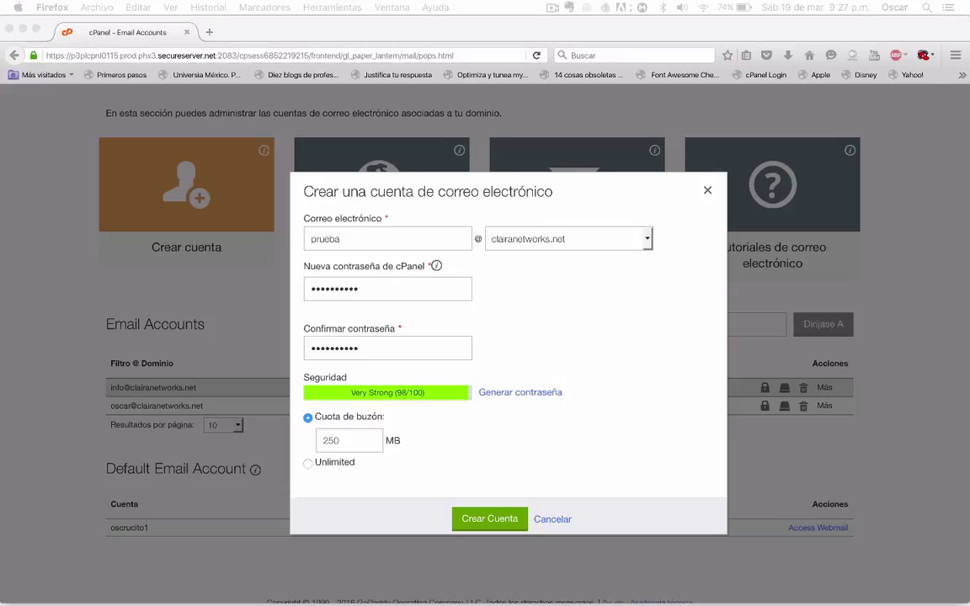
left_click(554, 332)
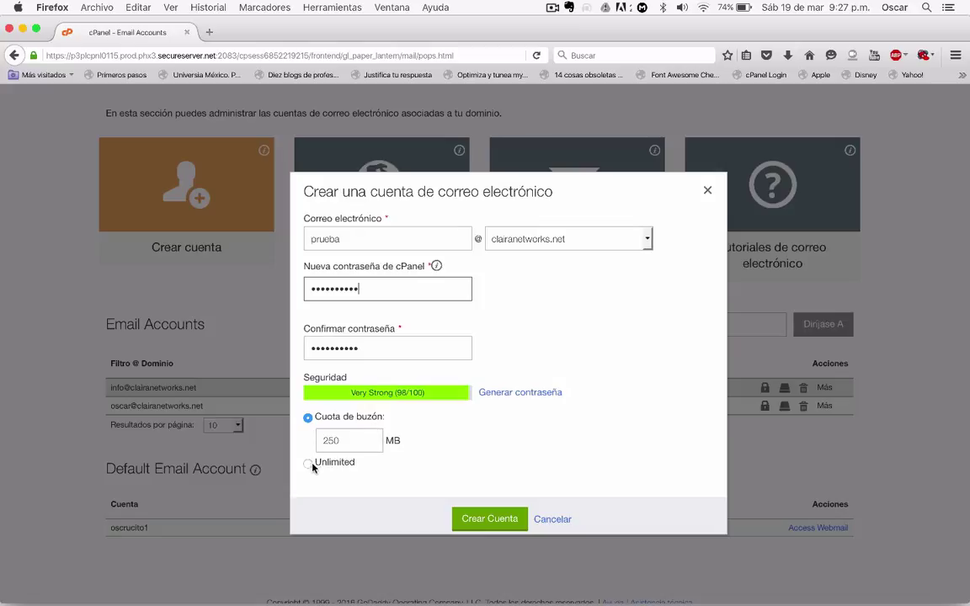
left_click(325, 463)
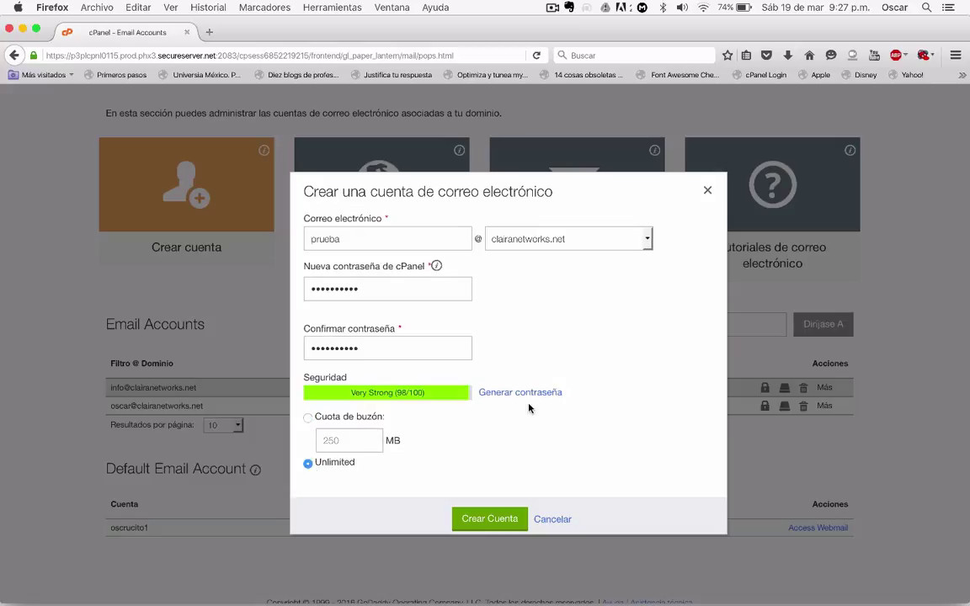
left_click(478, 520)
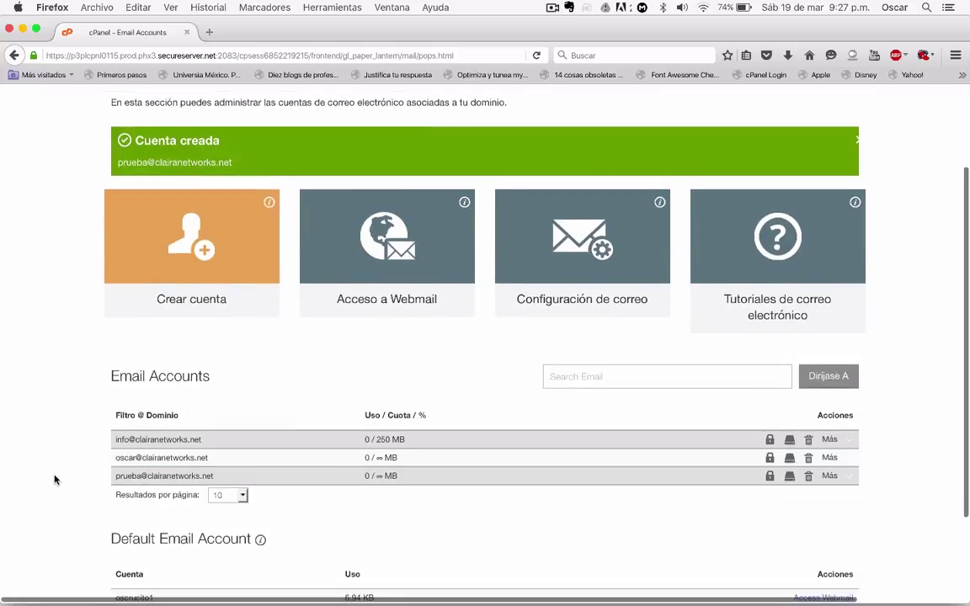
Check the new prueba row in Email Accounts at 0 / ∞ MB and its Más actions.
scroll(58, 478, "down", 2)
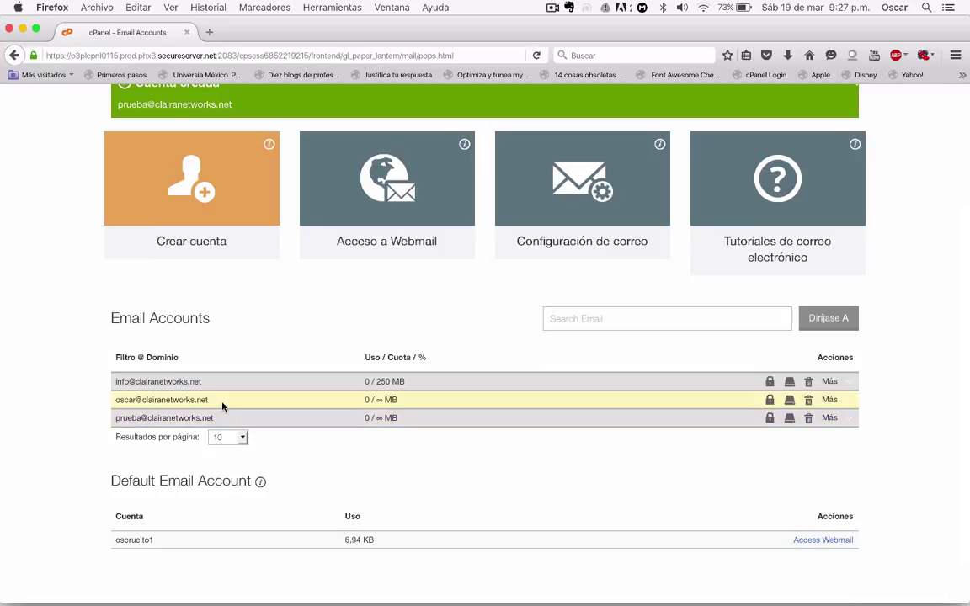
left_click(840, 419)
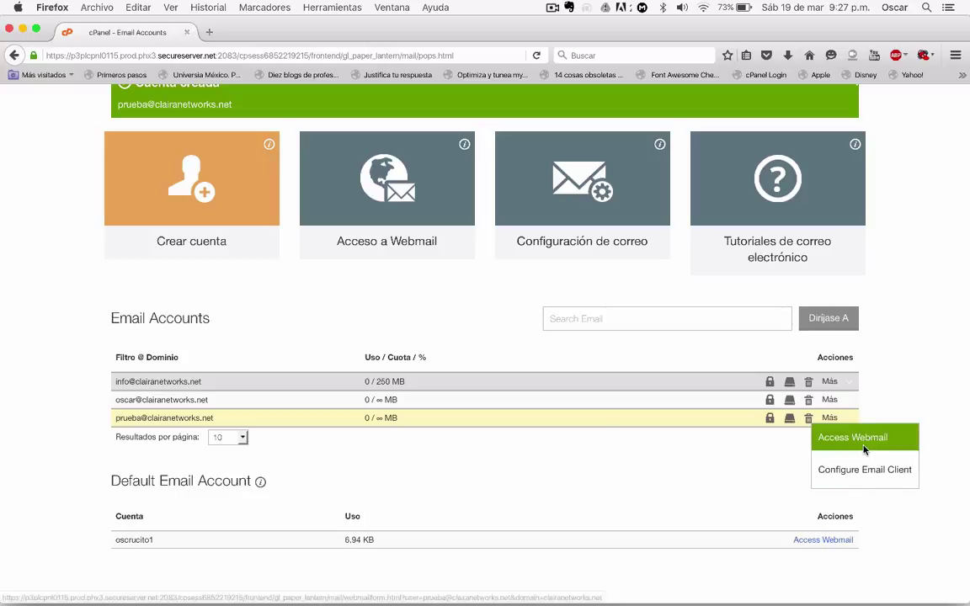
scroll(855, 449, "down", 2)
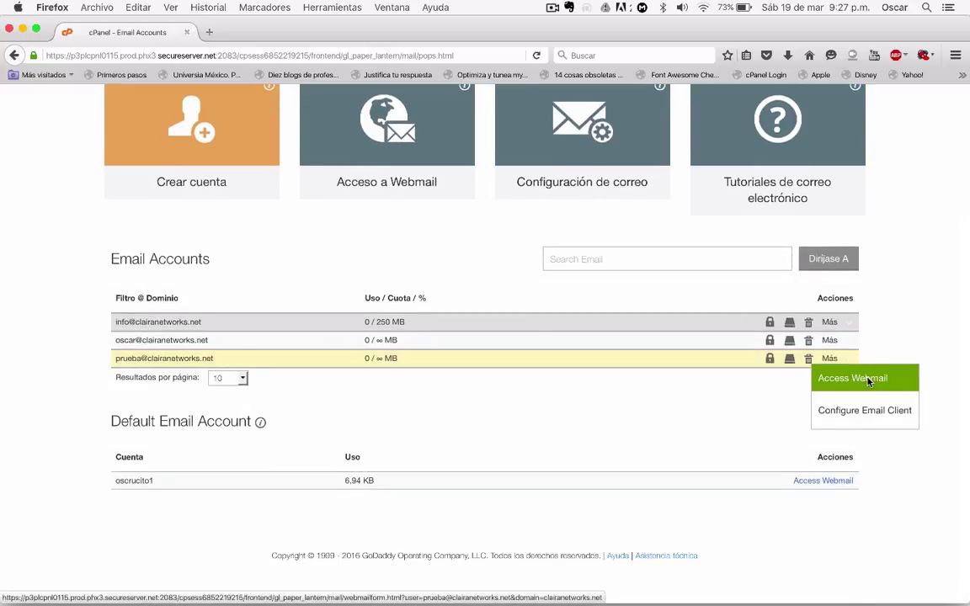
Load the webmail login at clairanetworks.net:2096 in a new Firefox tab.
left_click(210, 32)
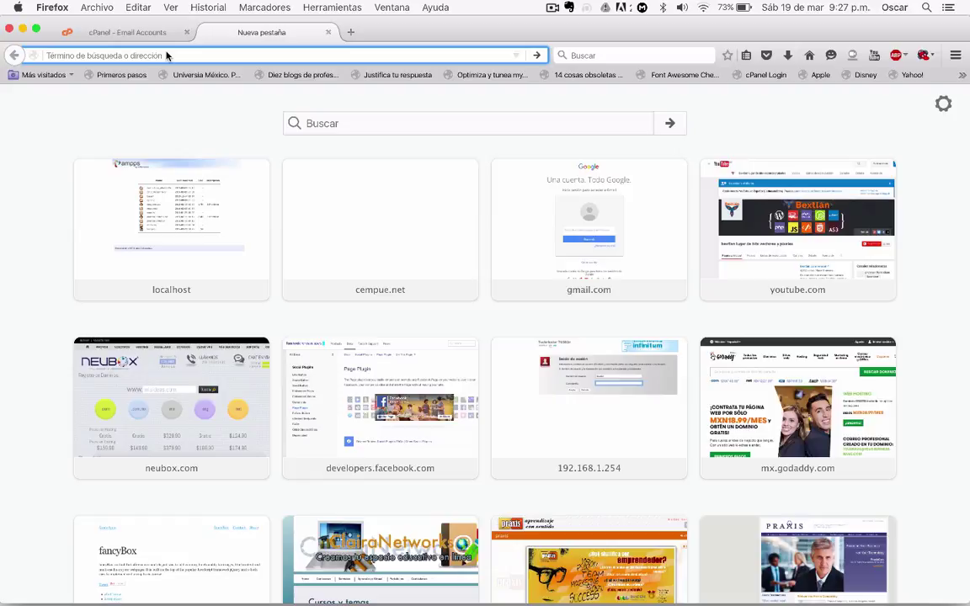
type("clairanetworks.net/")
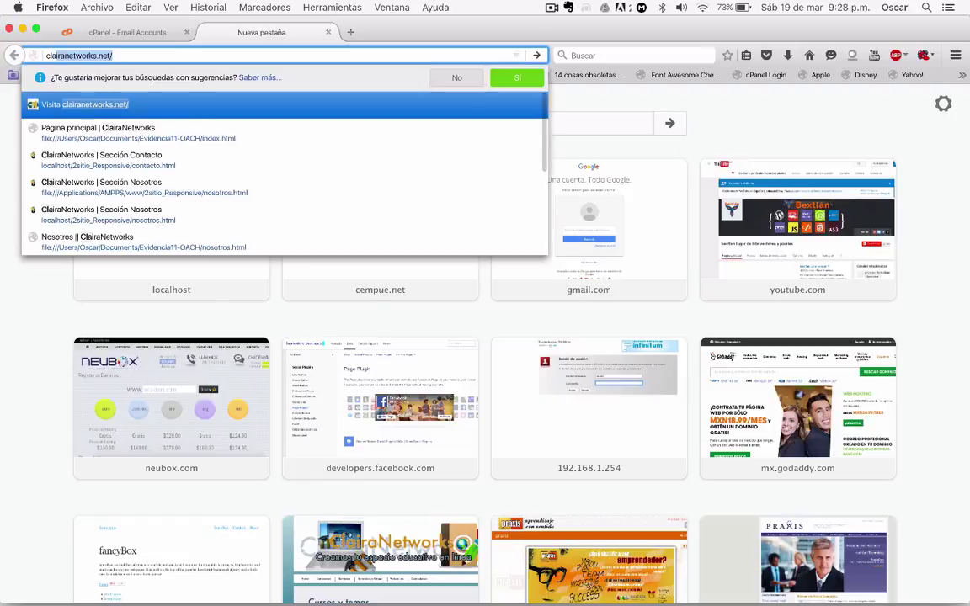
key("Escape")
key("BackSpace")
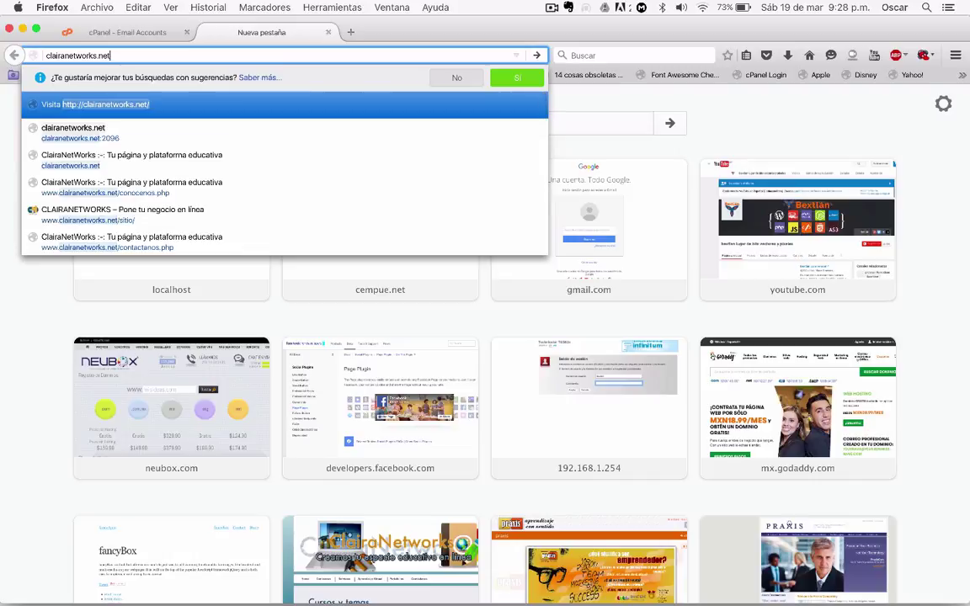
type(":")
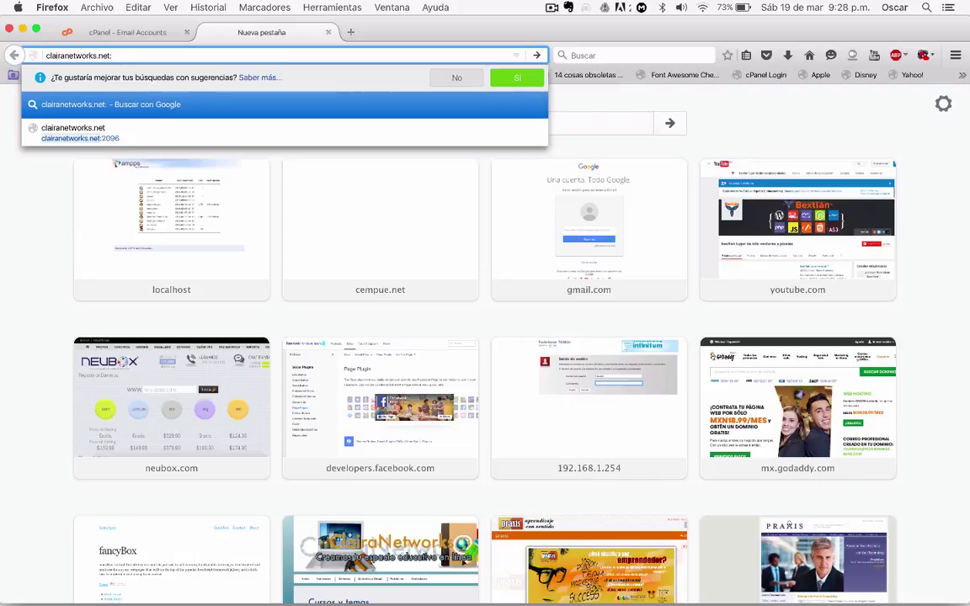
type("2")
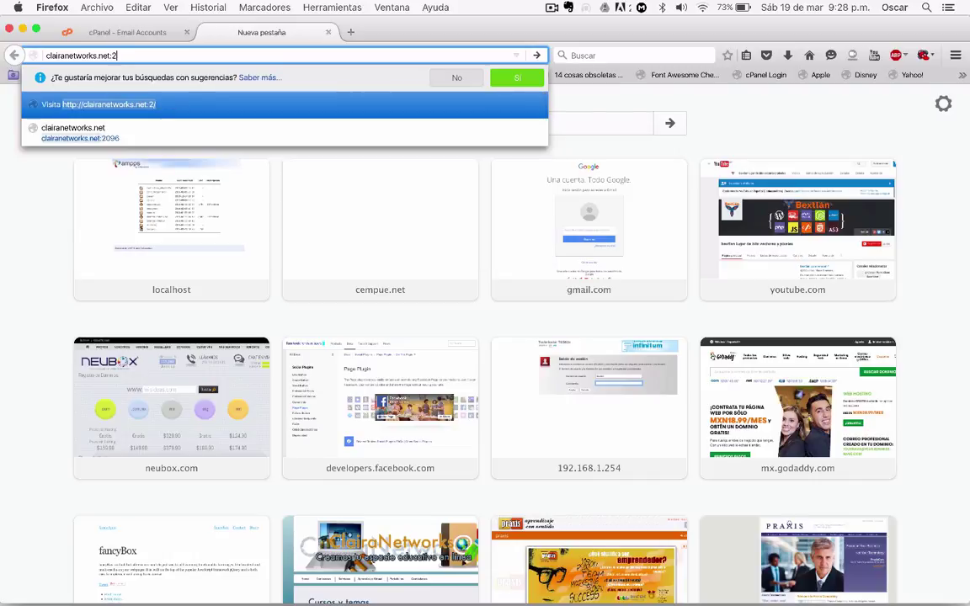
type("096")
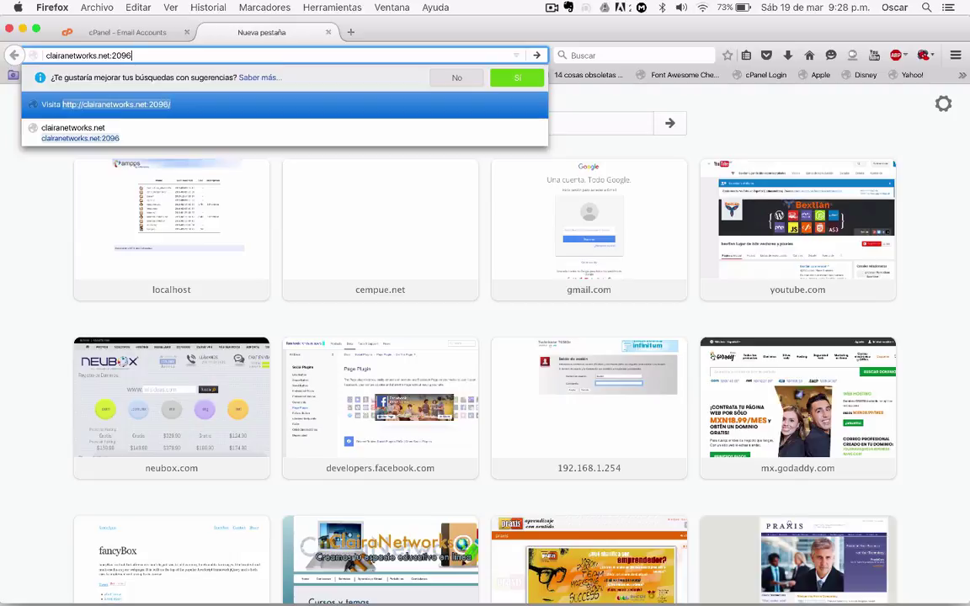
key("Return")
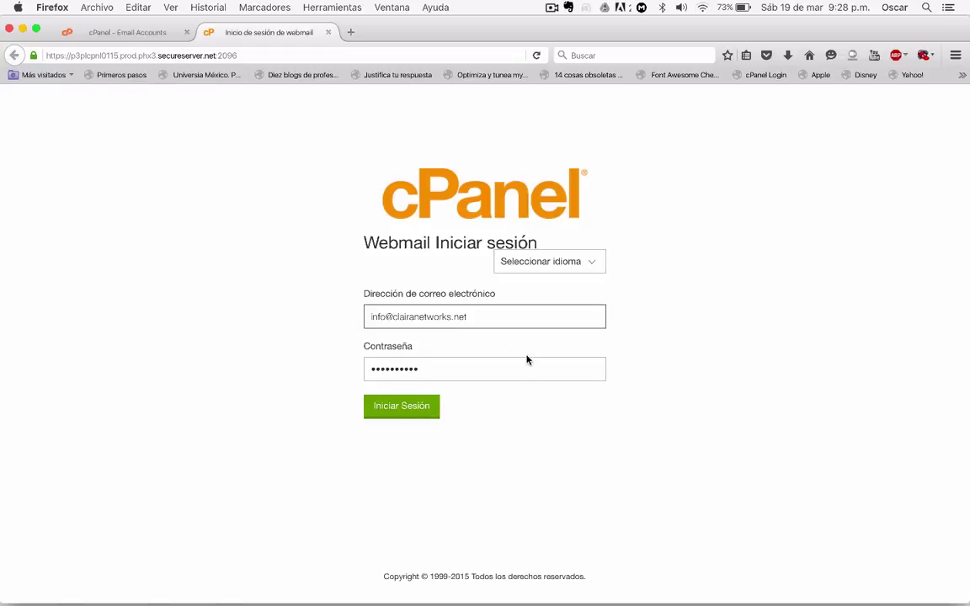
Log in to Webmail with the test mailbox's address and password, keeping the default language.
triple_click(381, 319)
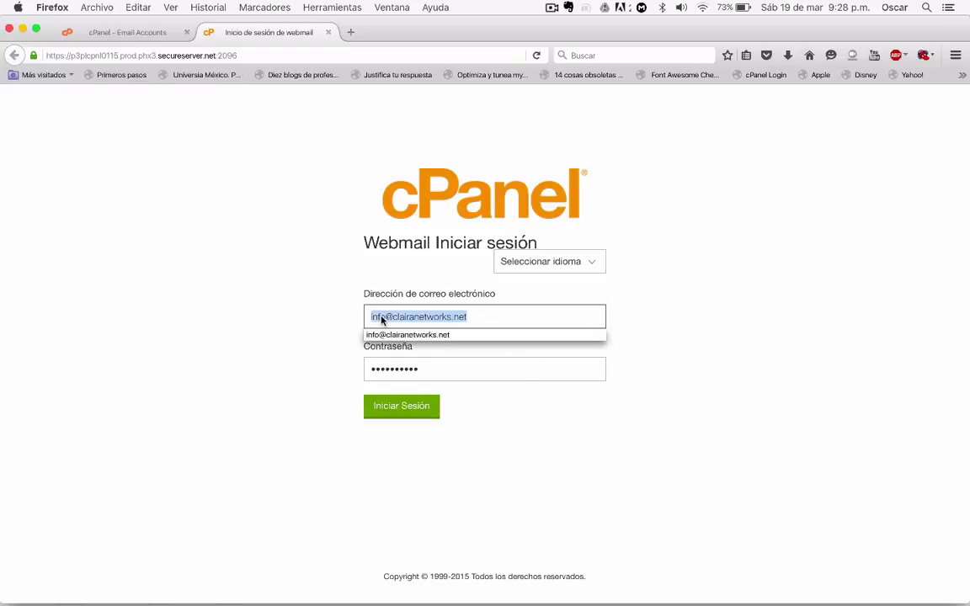
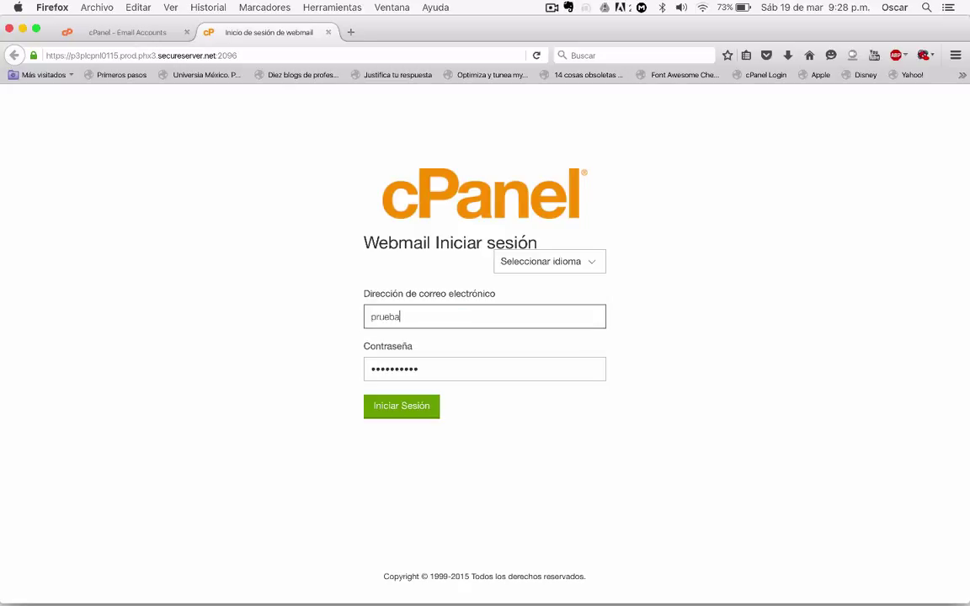
key("Tab")
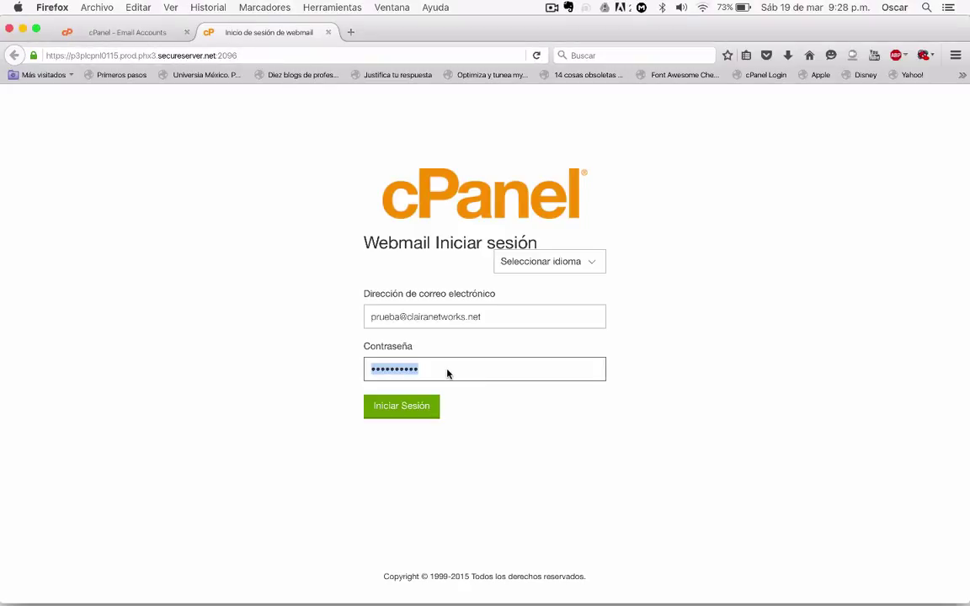
left_click(447, 373)
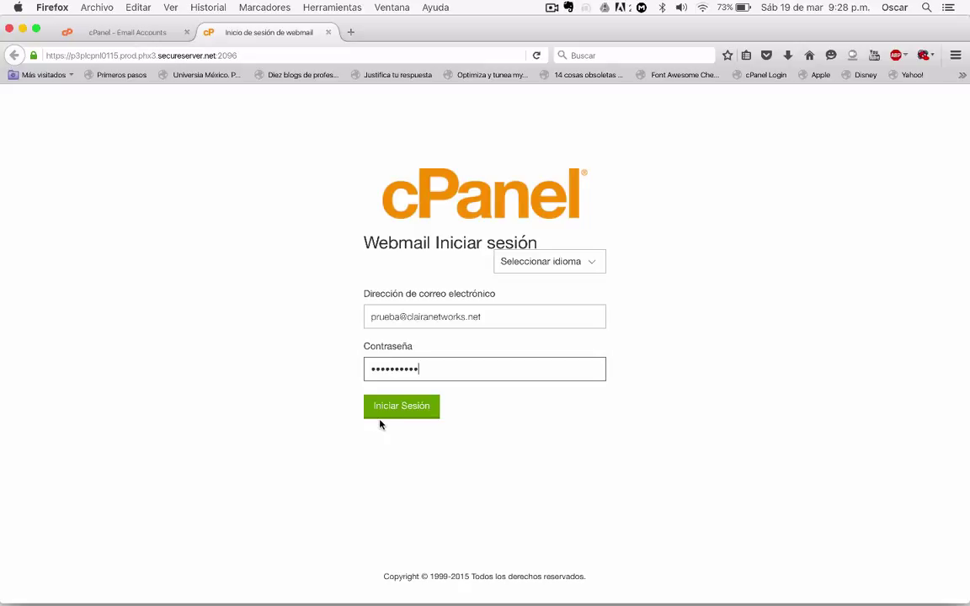
left_click(597, 265)
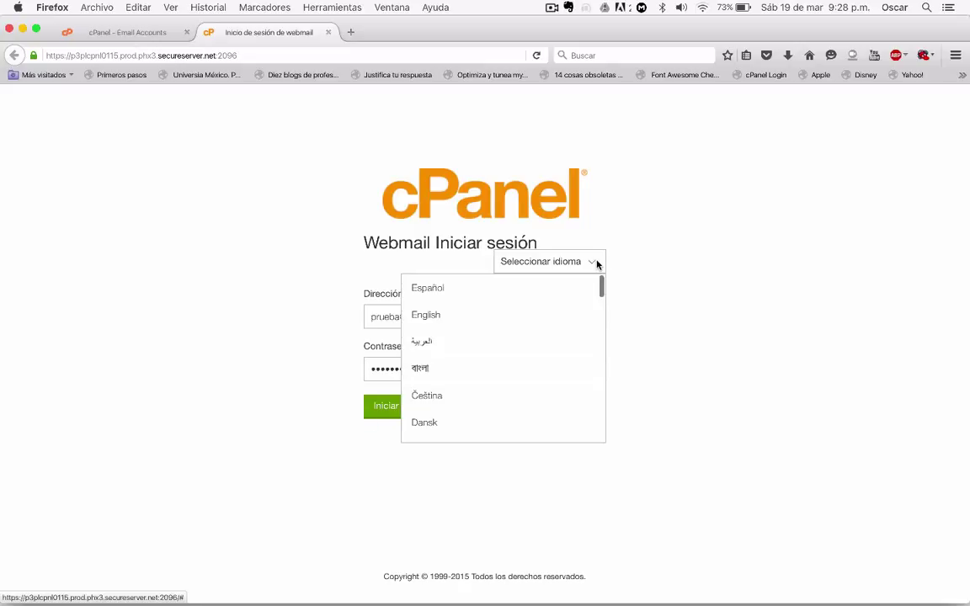
left_click(597, 265)
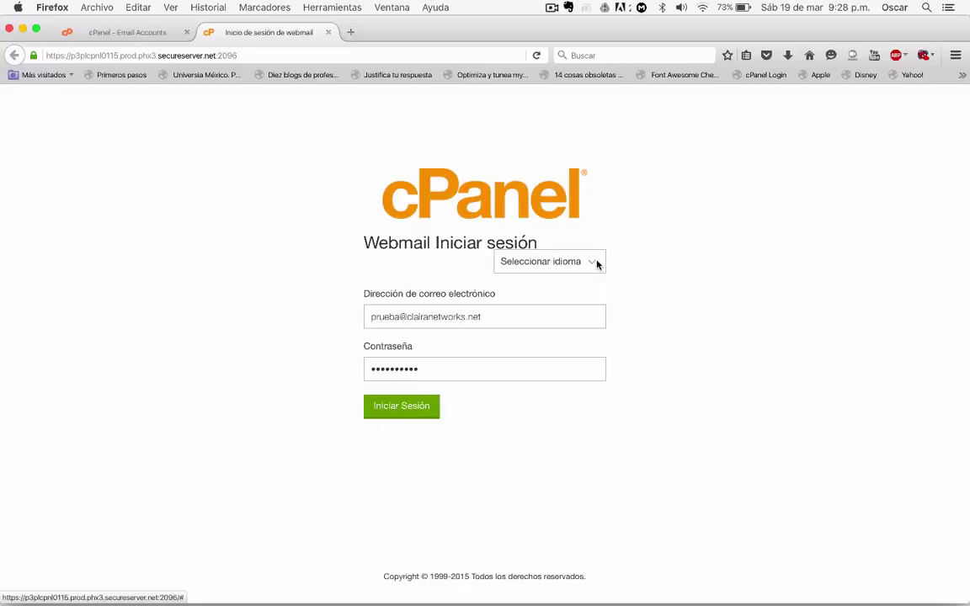
left_click(395, 407)
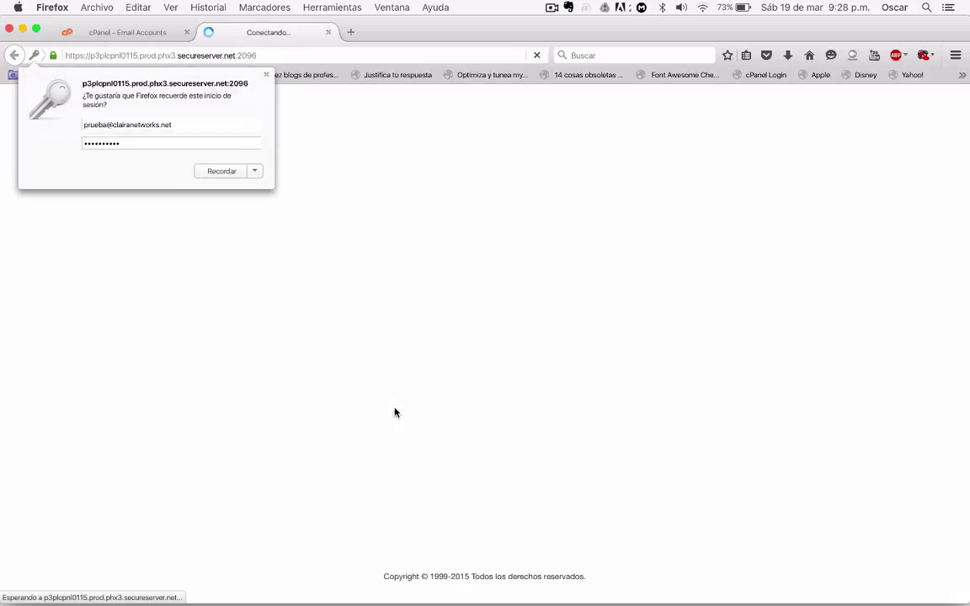
Dismiss the save-password popup and the configuration hint to reveal Horde, Roundcube and SquirrelMail.
left_click(267, 74)
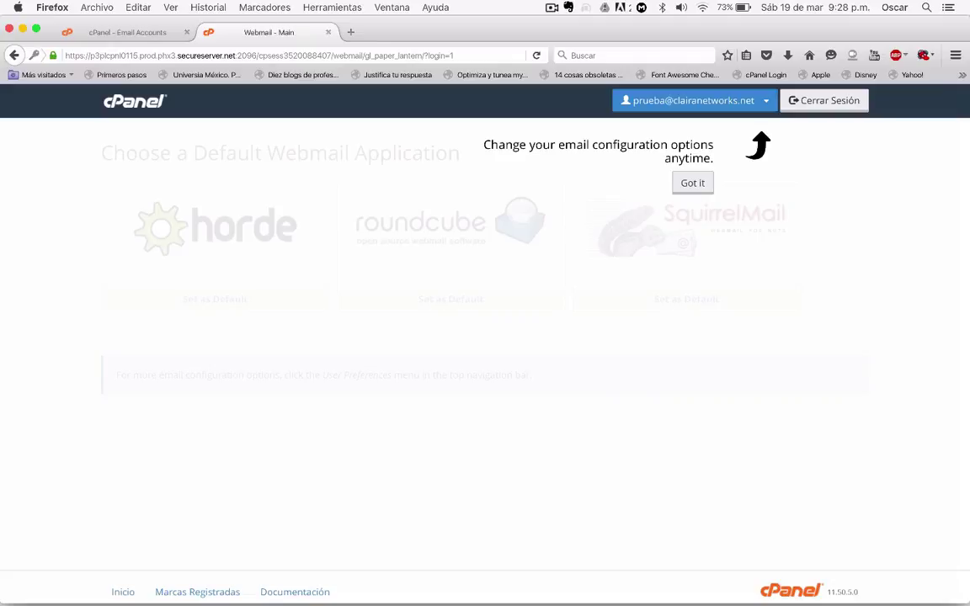
key("ctrl+Up")
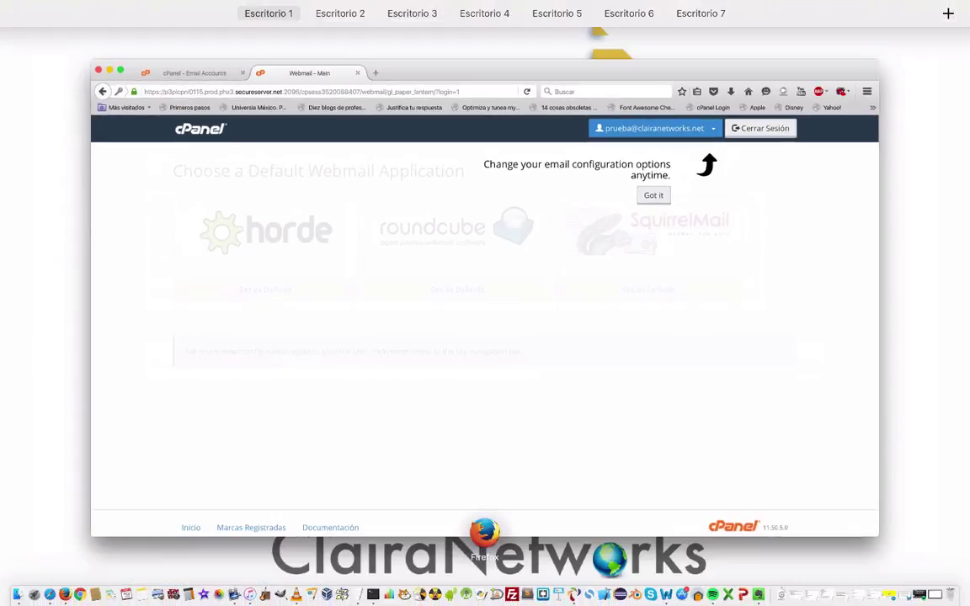
key("ctrl+Up")
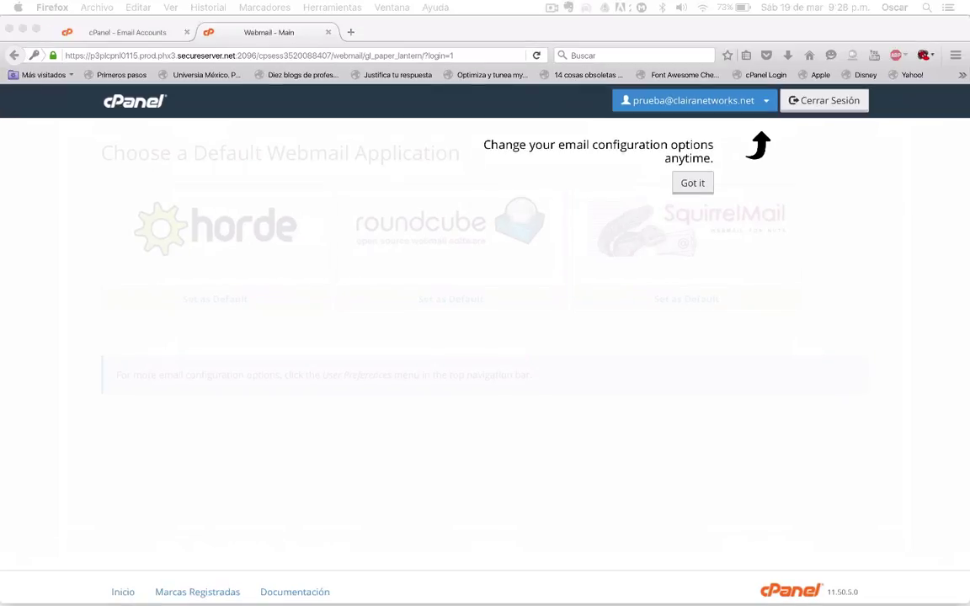
left_click(703, 192)
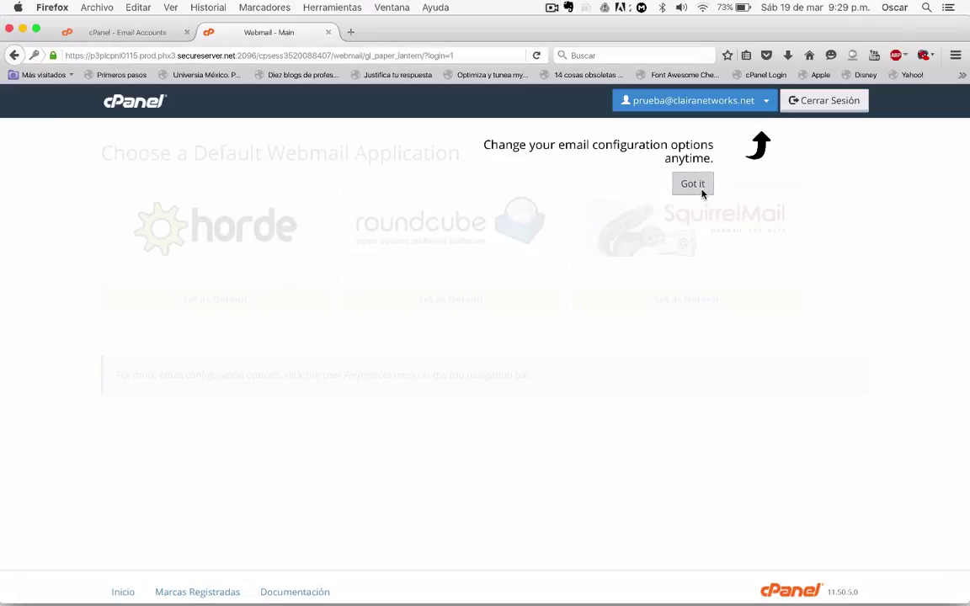
left_click(703, 190)
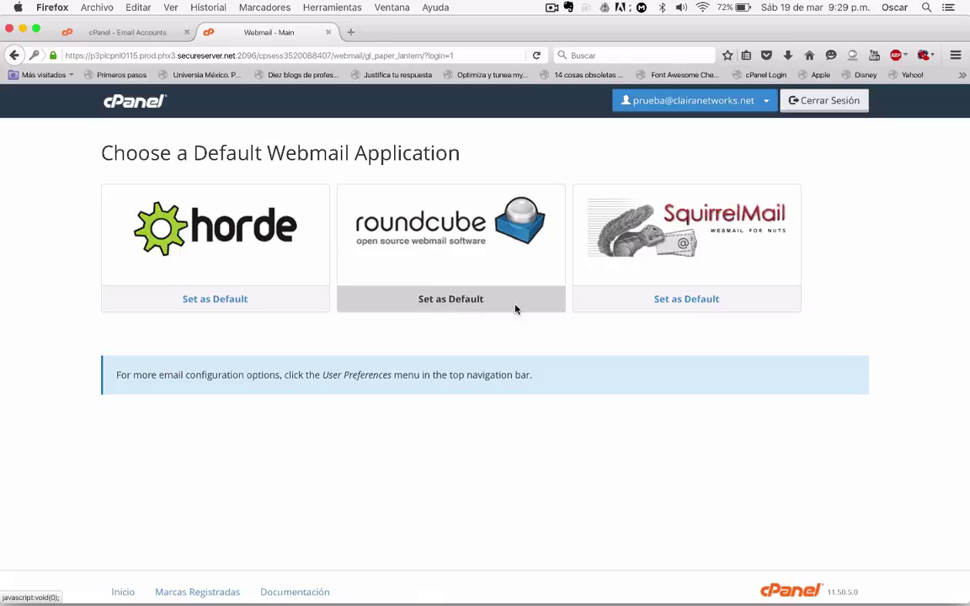
Open Roundcube and browse Borradores, Enviados, SPAM and Papelera before returning to Entrada.
left_click(486, 251)
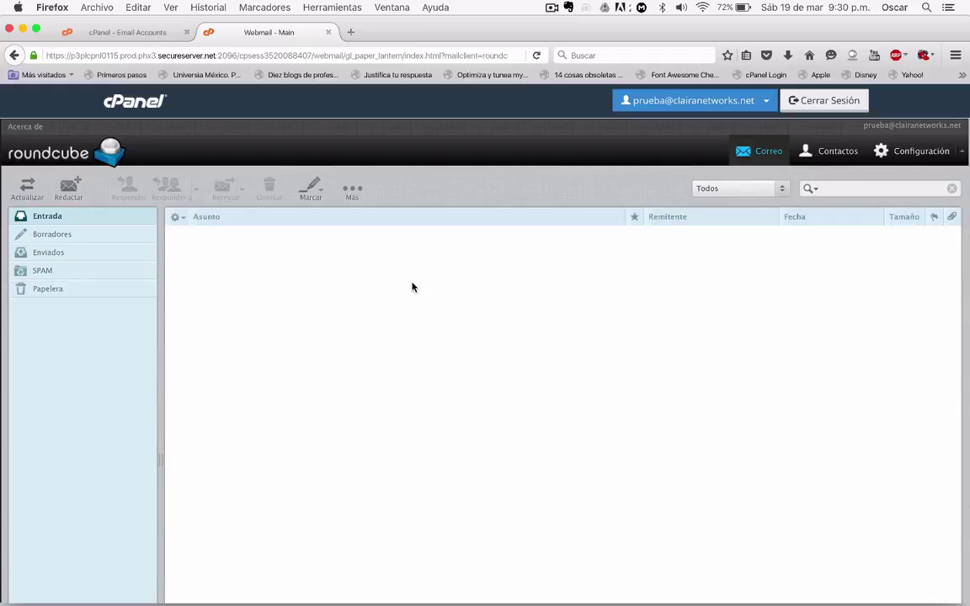
left_click(53, 236)
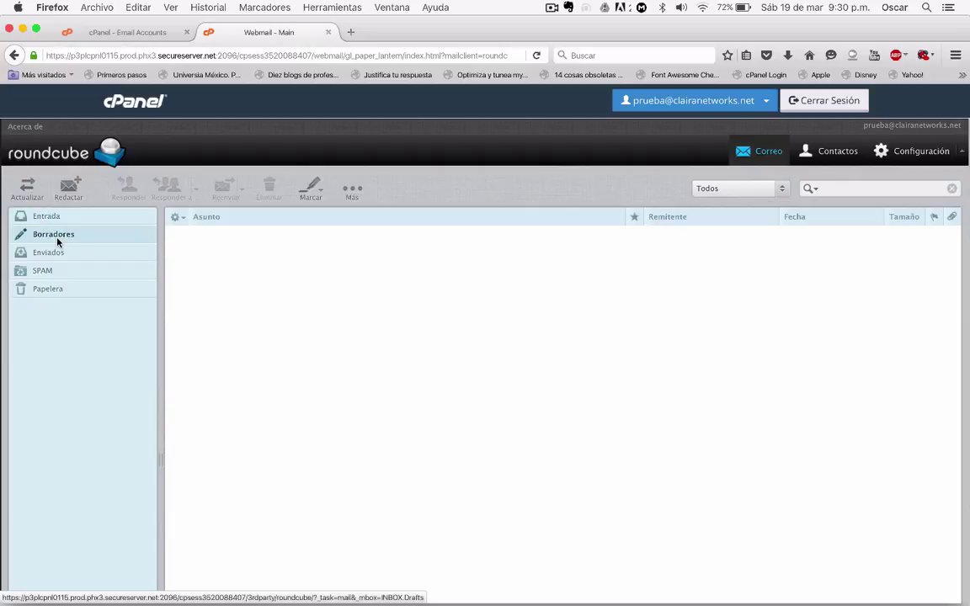
left_click(44, 257)
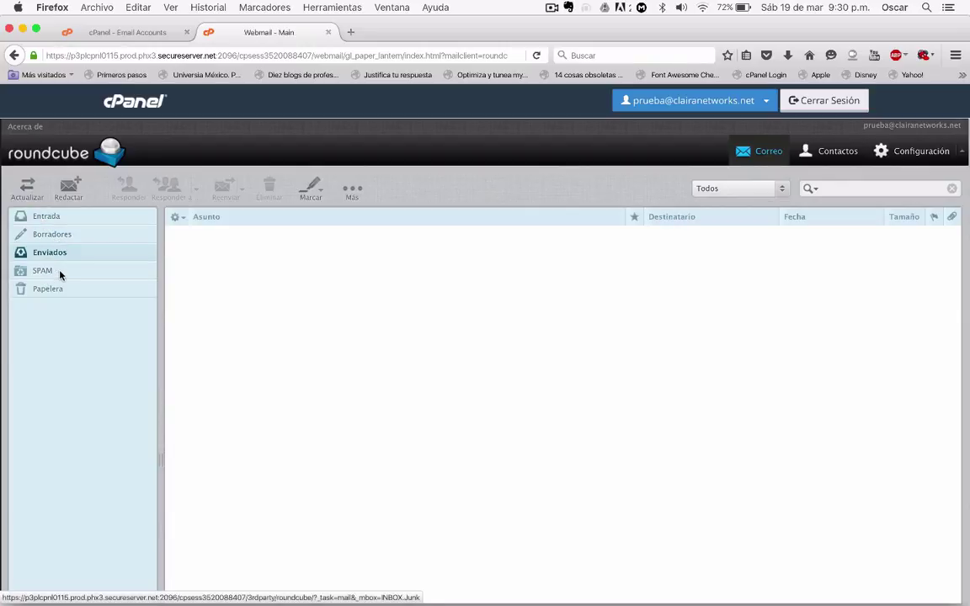
left_click(60, 273)
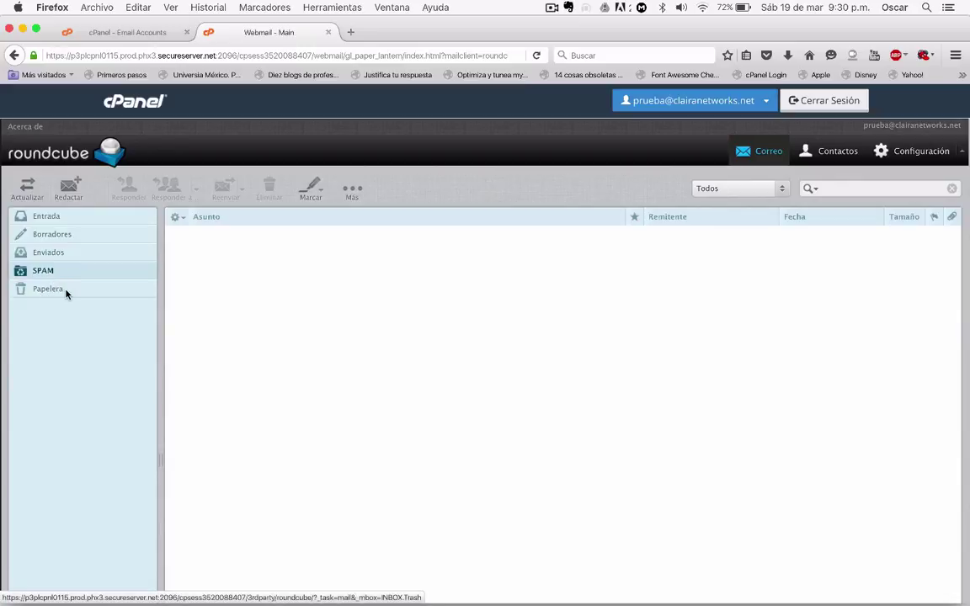
left_click(66, 292)
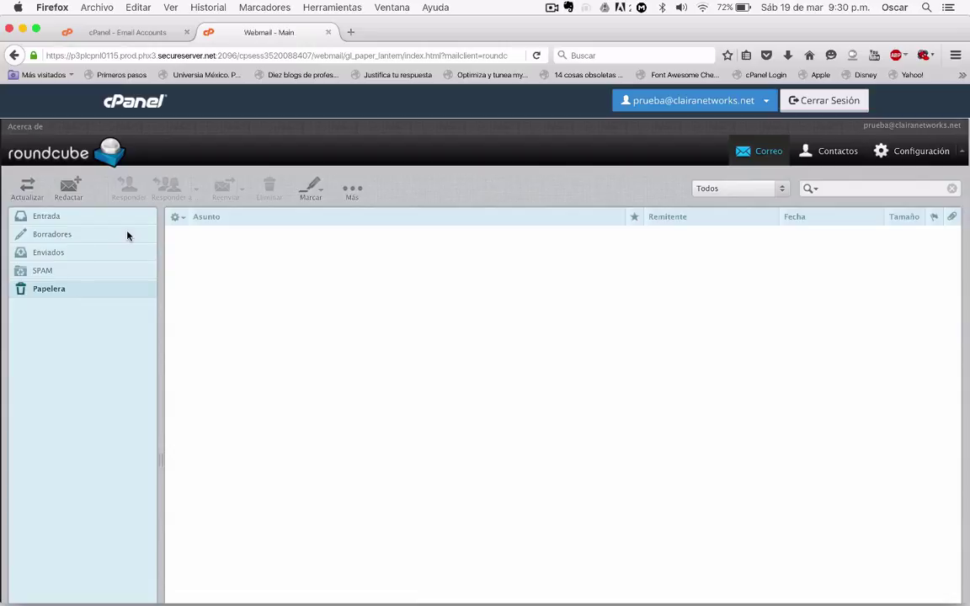
left_click(32, 221)
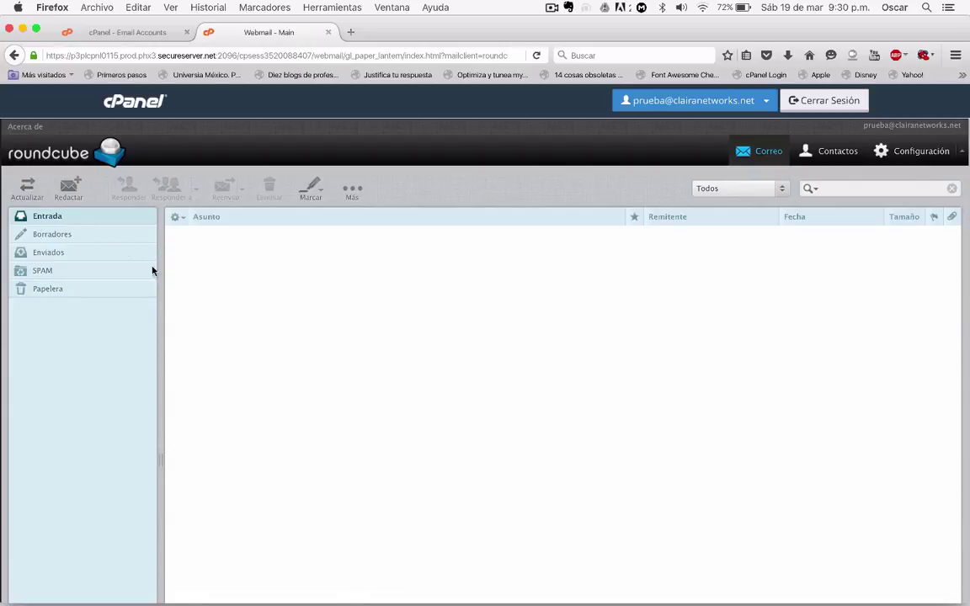
Compose a new message to the Gmail recipient and start the subject 'Este es un correo de prueba'.
left_click(73, 192)
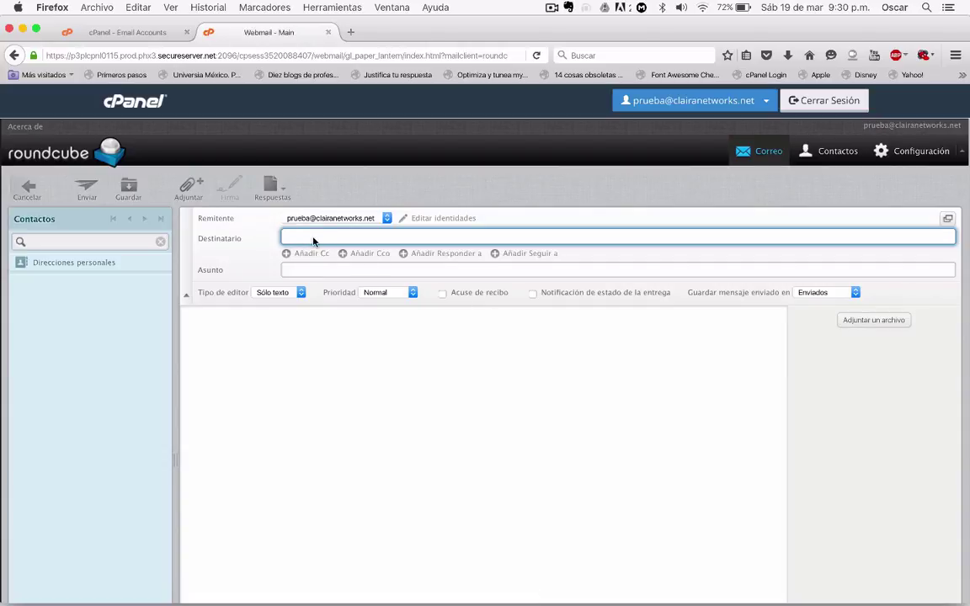
left_click(298, 269)
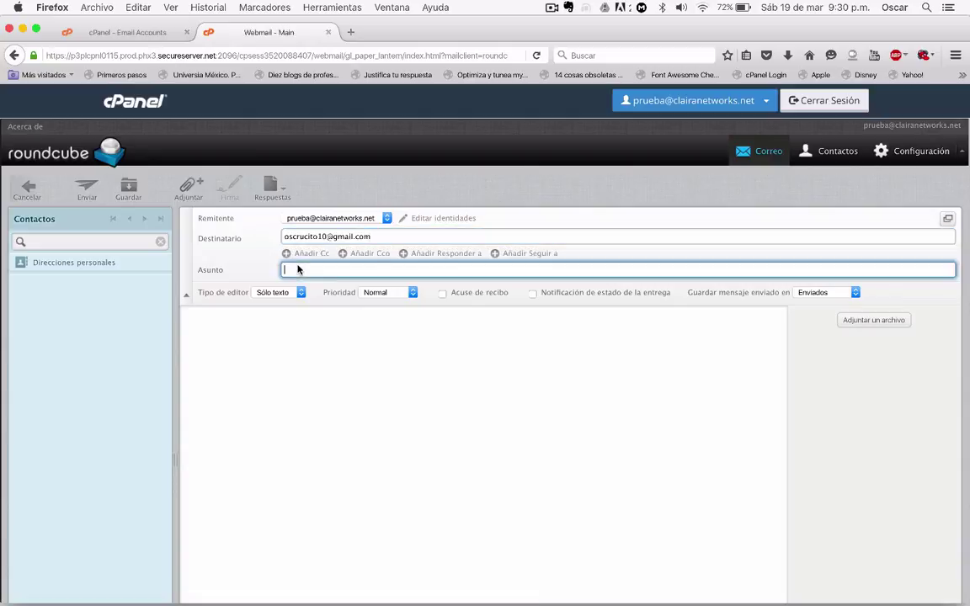
type("Este es un correo de prueba")
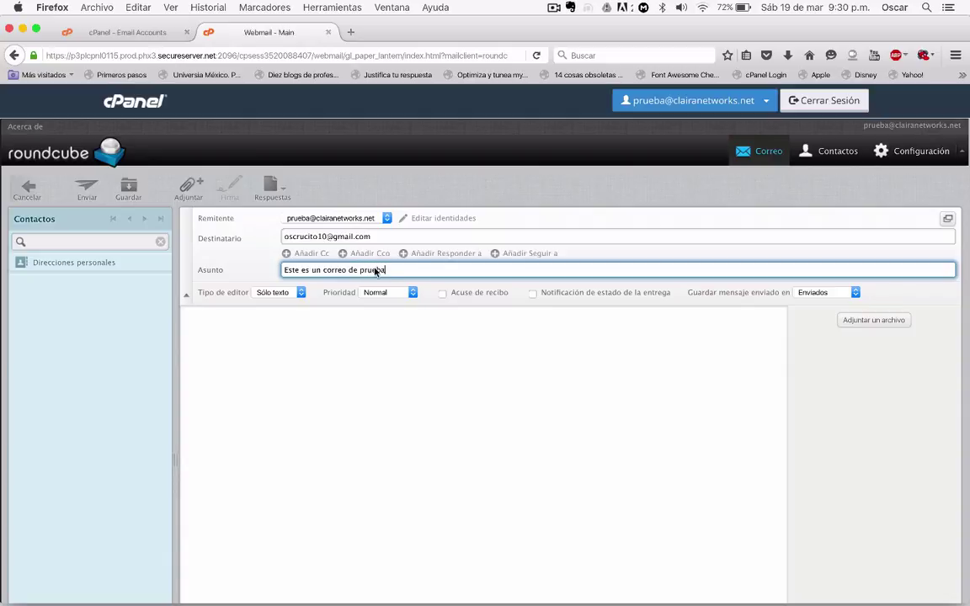
Fill the message body with the copied subject text followed by 'enviado'.
left_click(266, 356)
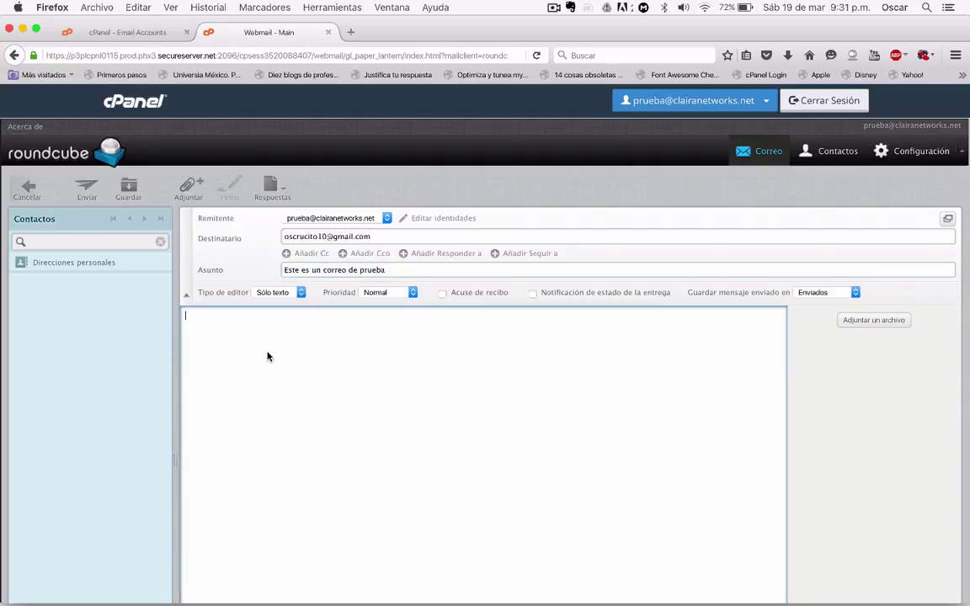
left_click_drag(388, 270, 277, 271)
key("super+c")
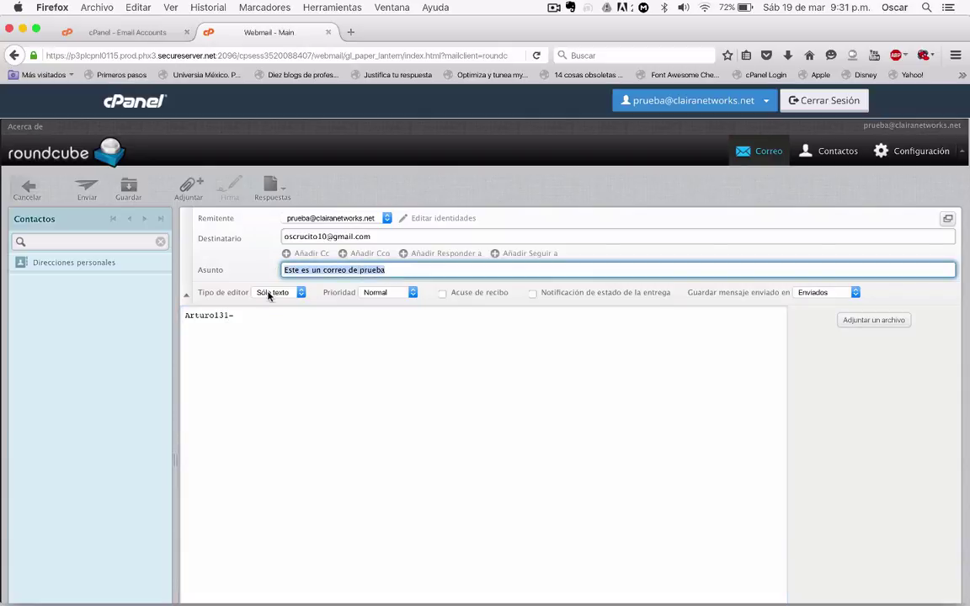
left_click(247, 320)
key("super+a")
key("super+v")
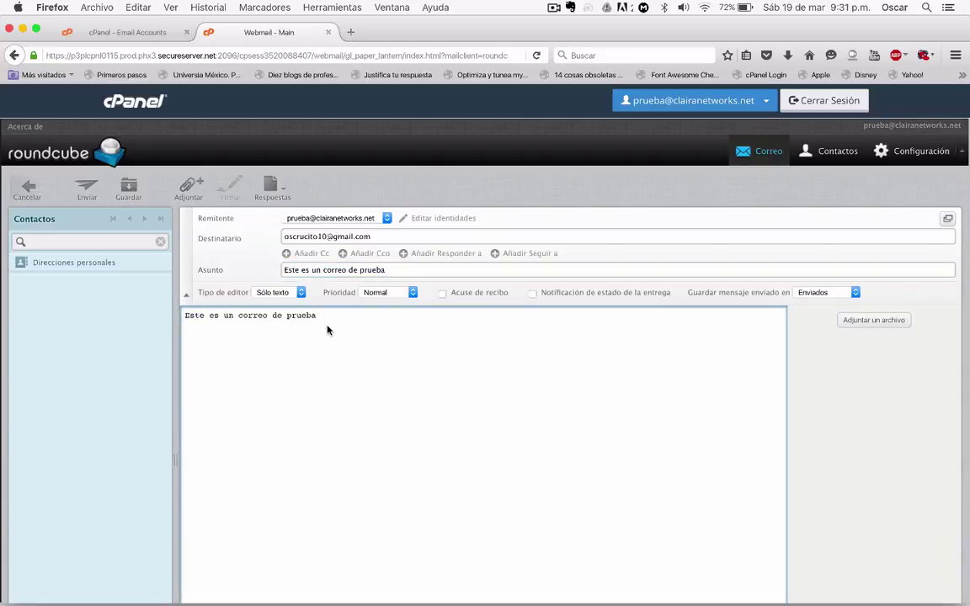
type("enviado desde webmail")
Attach and upload 1981. Panorámica.jpg from the Desktop.
left_click(876, 324)
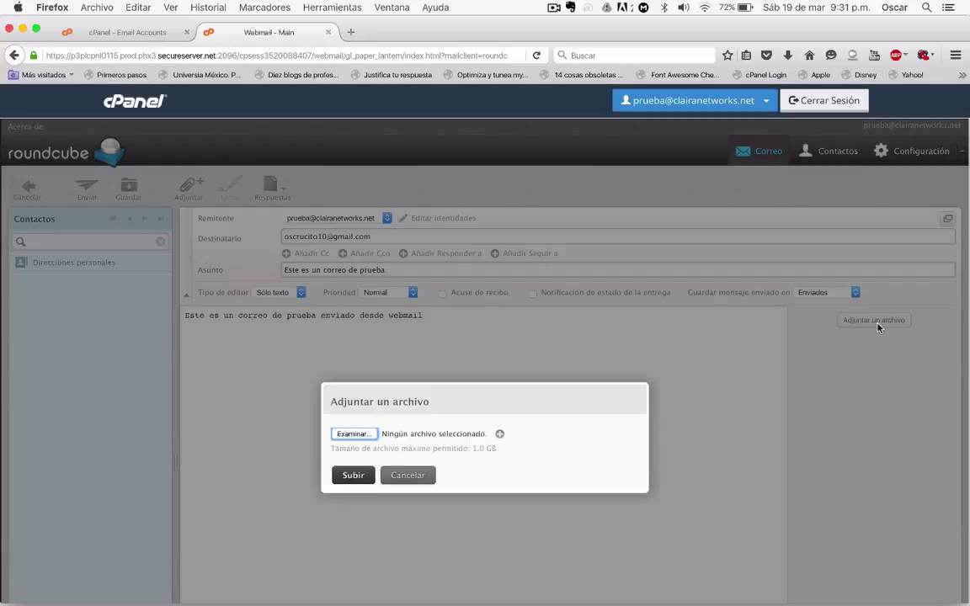
left_click(354, 434)
left_click(292, 311)
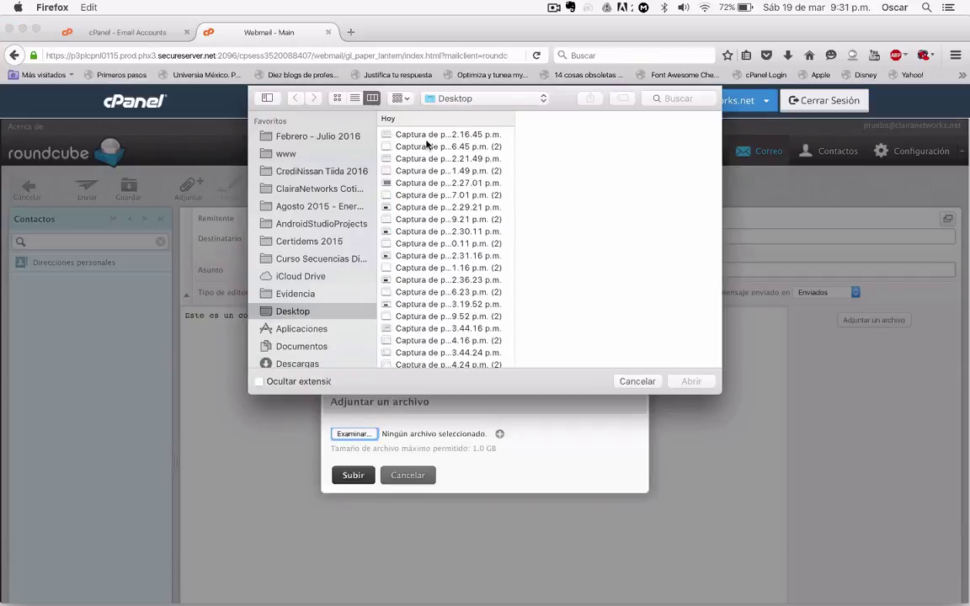
scroll(396, 179, "down", 10)
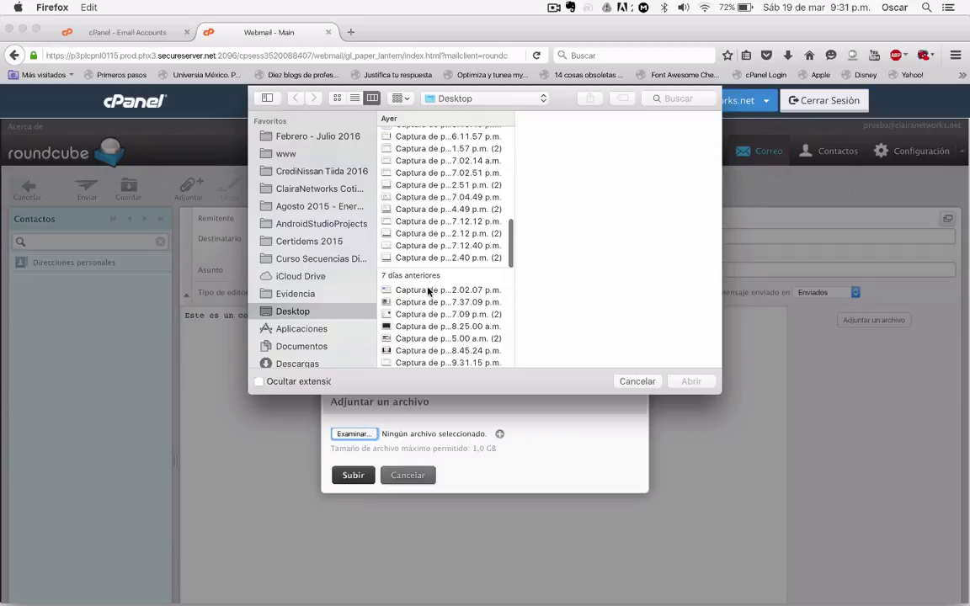
scroll(428, 290, "down", 15)
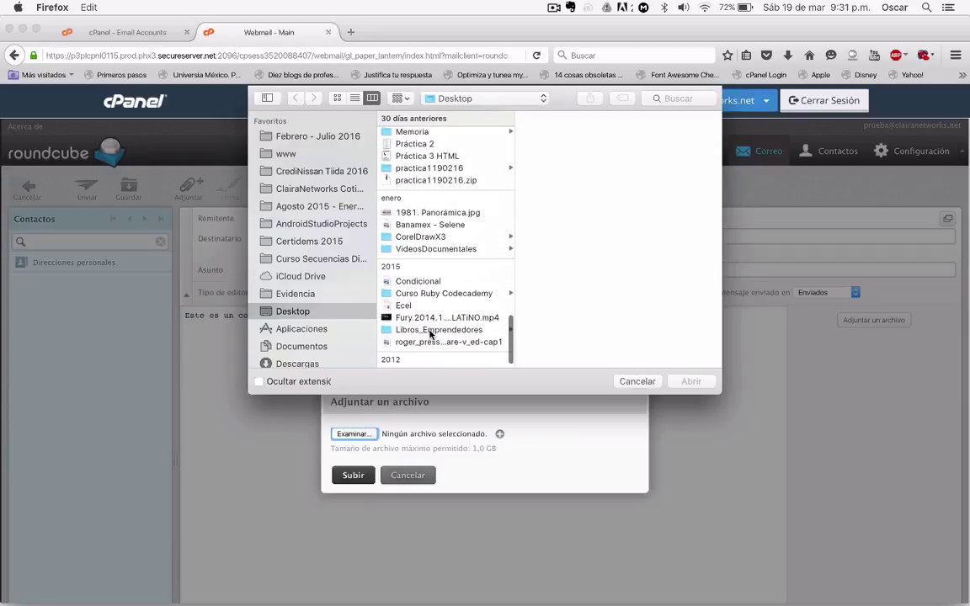
scroll(425, 328, "up", 5)
left_click(413, 299)
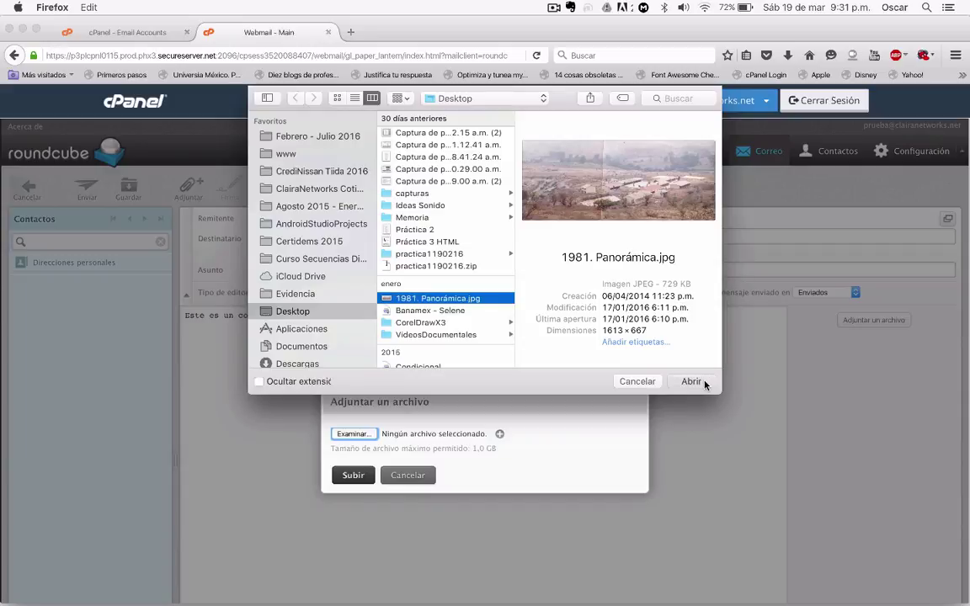
left_click(690, 382)
left_click(353, 475)
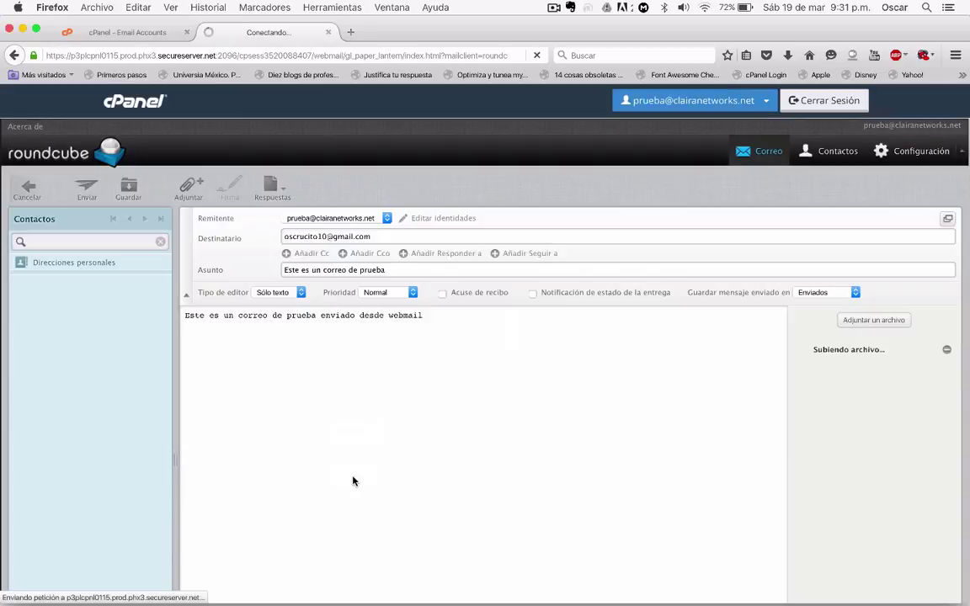
Send the test email with its photo attachment.
scroll(580, 414, "down", 5)
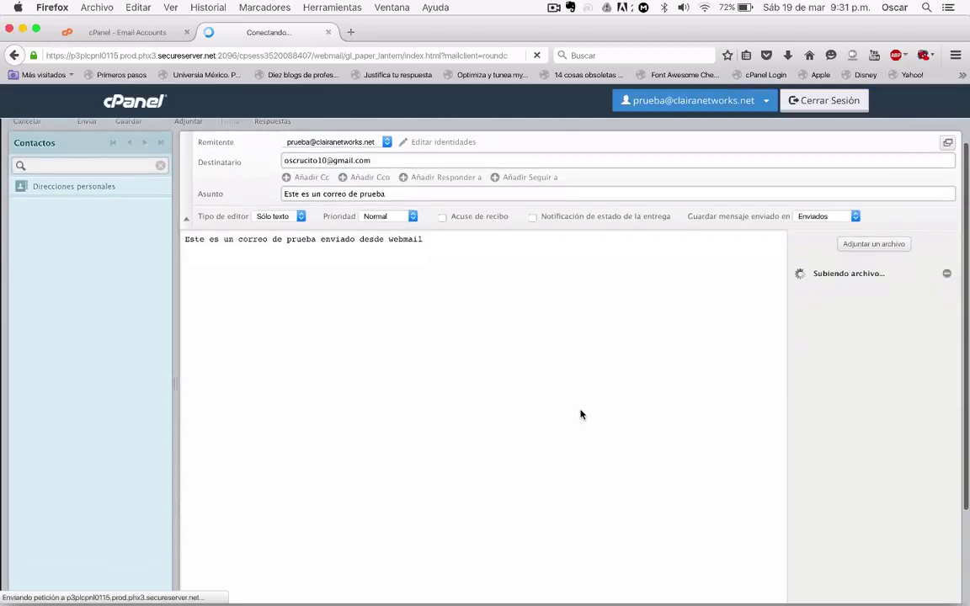
scroll(580, 415, "up", 5)
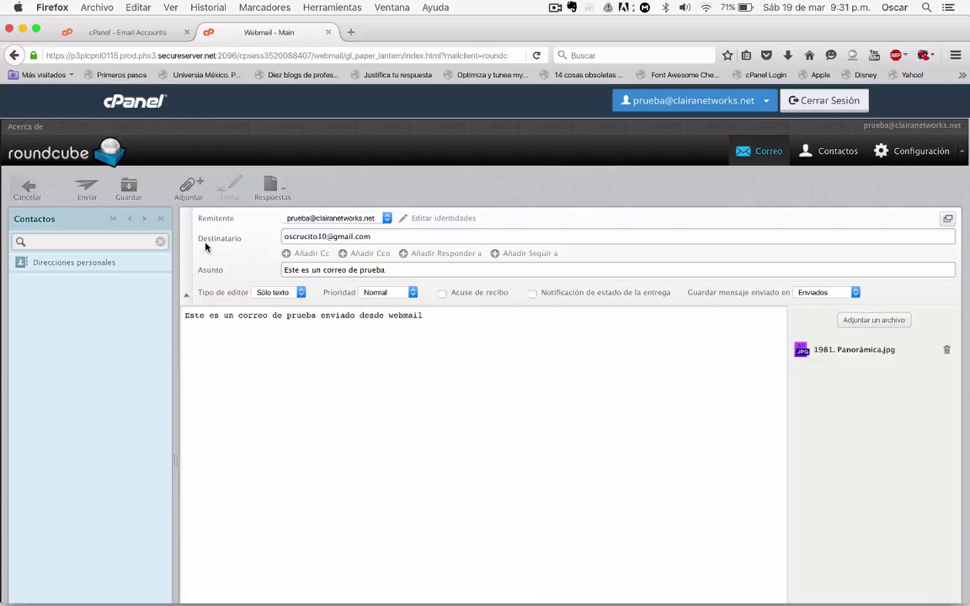
left_click(87, 187)
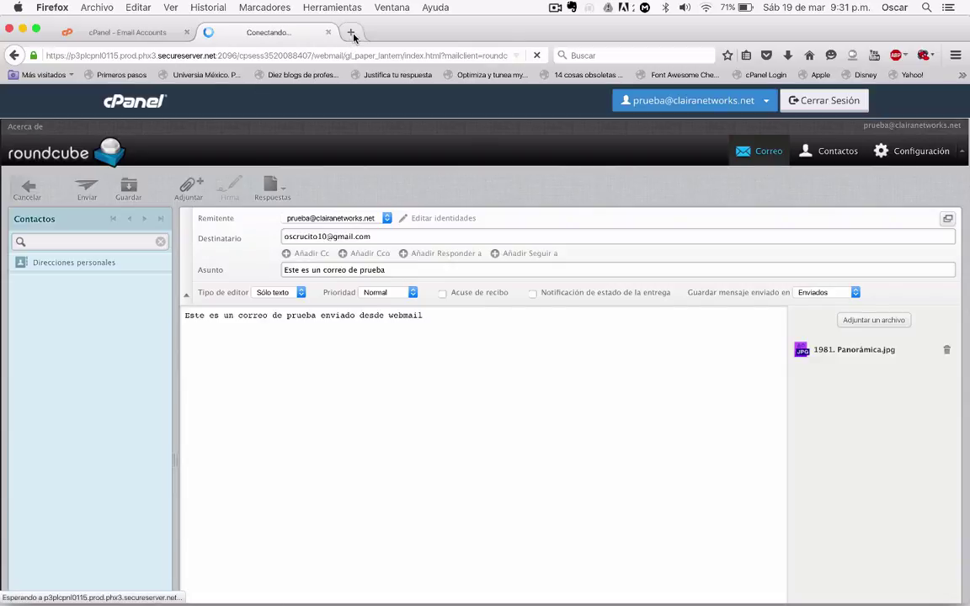
Open gmail.com in a new tab, open 'Este es un correo de prueba' and view its photo.
left_click(352, 34)
type("gmail.com/")
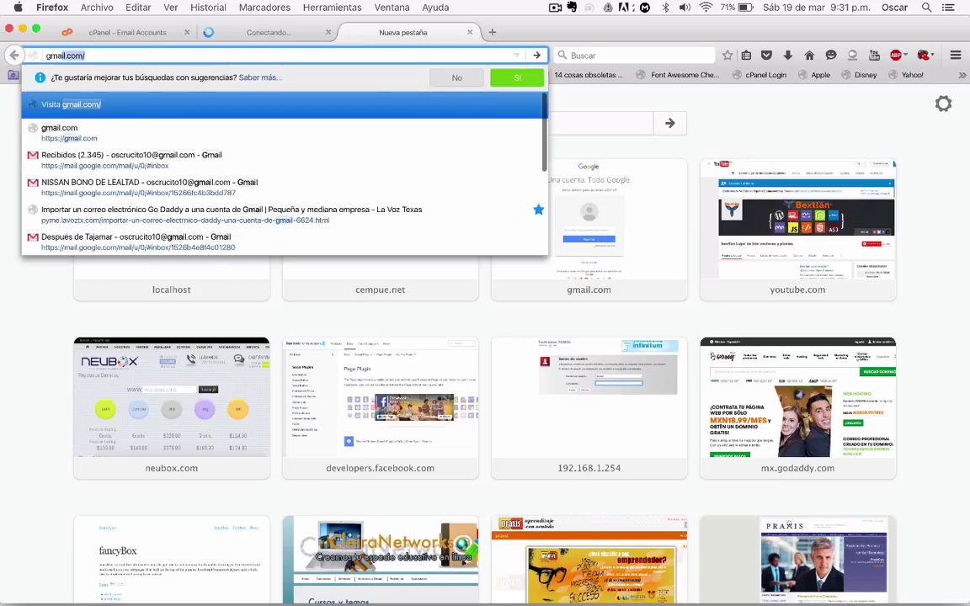
key("Return")
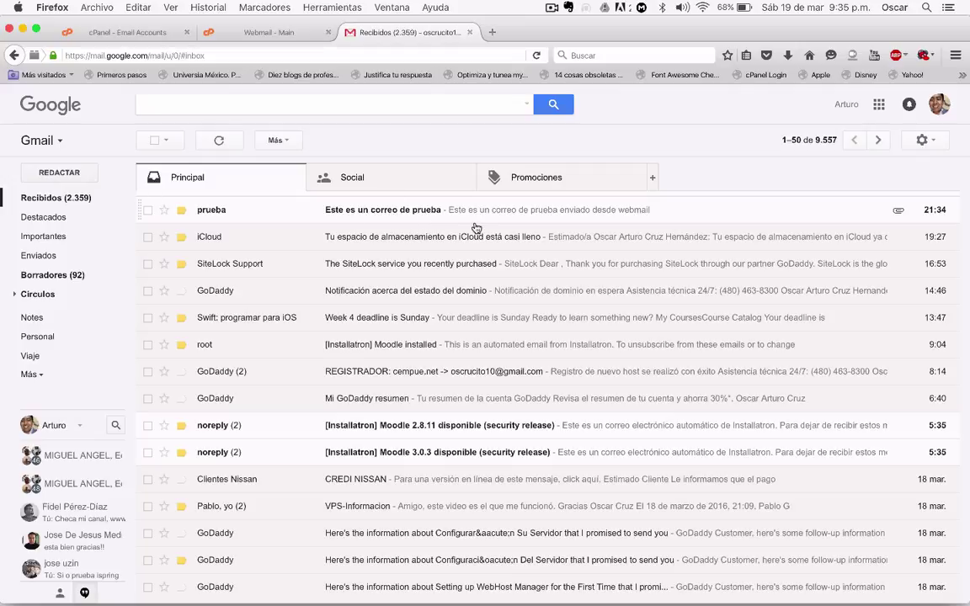
left_click(405, 211)
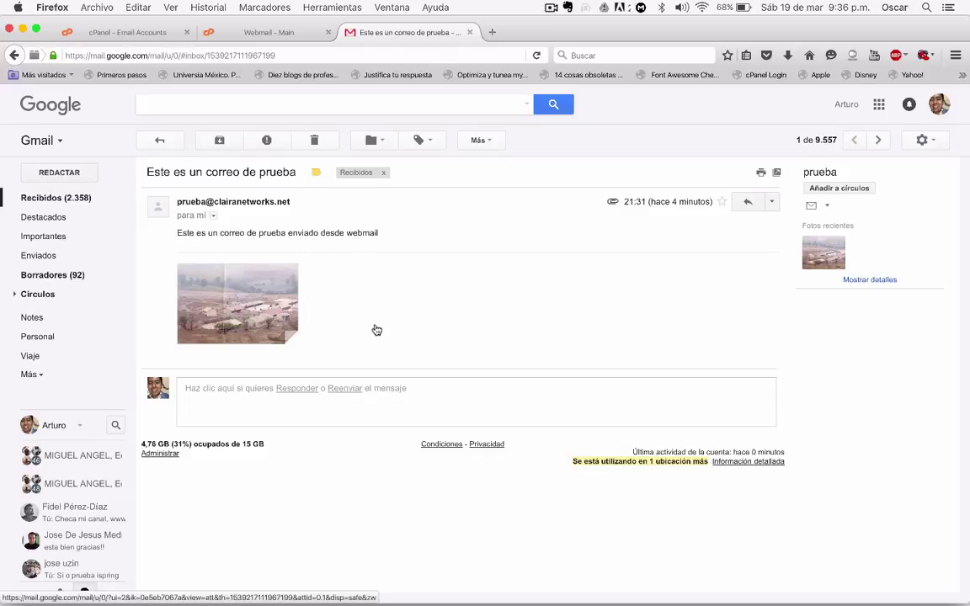
left_click(274, 310)
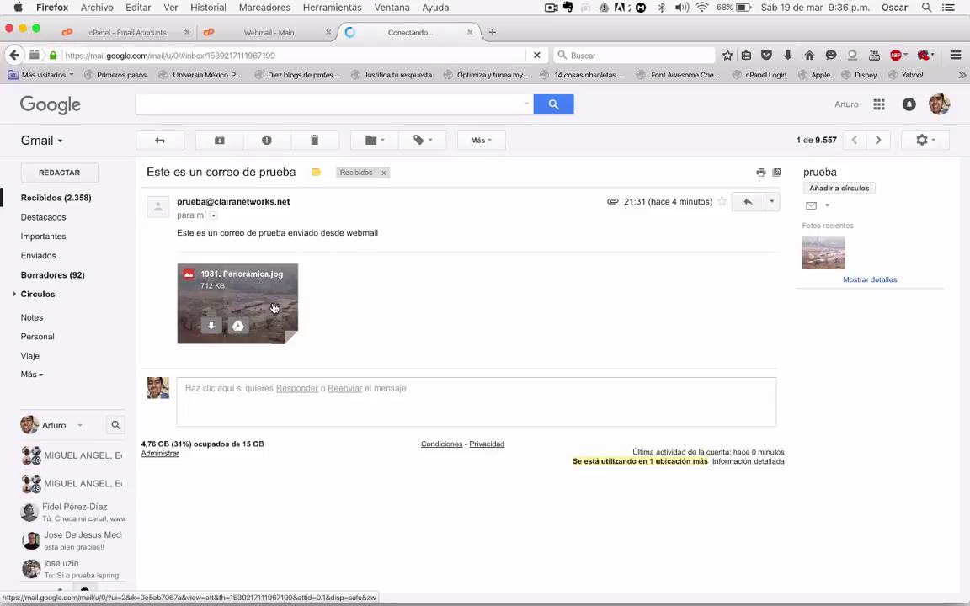
Review the Cuentas email accounts list in cPanel, then go back to the Roundcube Entrada inbox.
left_click(246, 38)
left_click(147, 38)
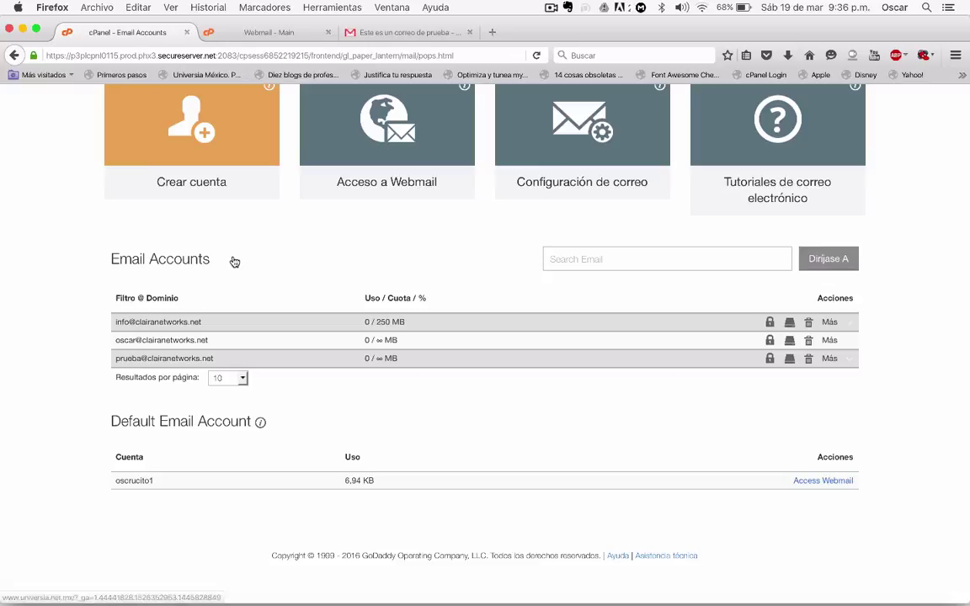
scroll(235, 262, "up", 4)
scroll(234, 260, "down", 1)
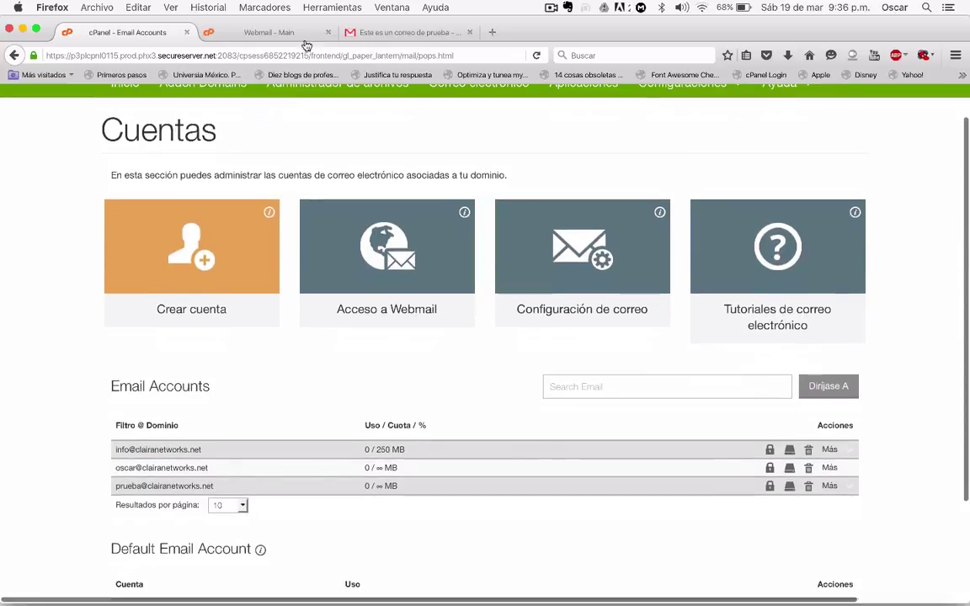
left_click(281, 34)
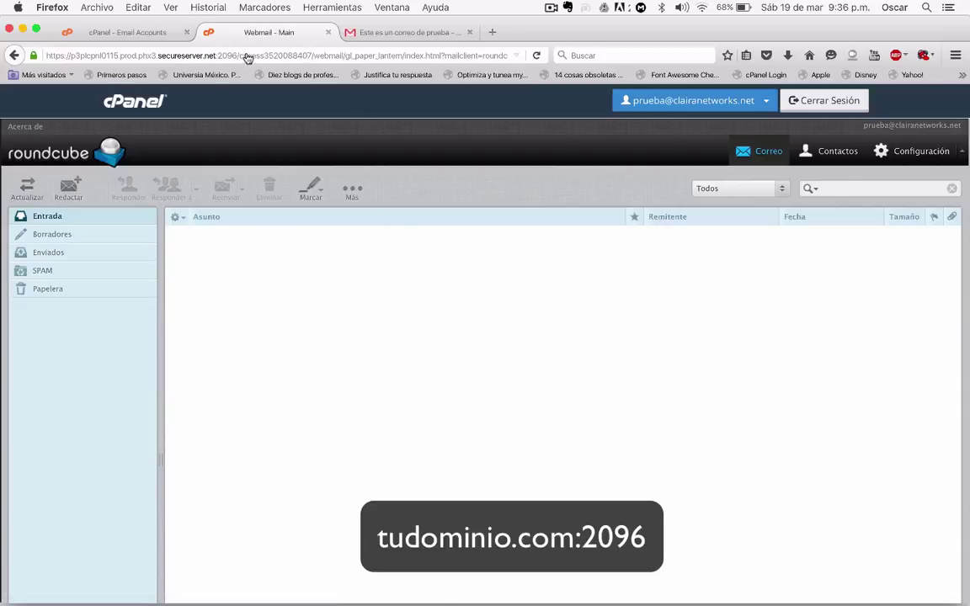
Load the clairanetworks.net:2096 webmail login in a new tab, try Iniciar Sesión, then return to the inbox.
left_click(491, 34)
type("clairanetworks.net")
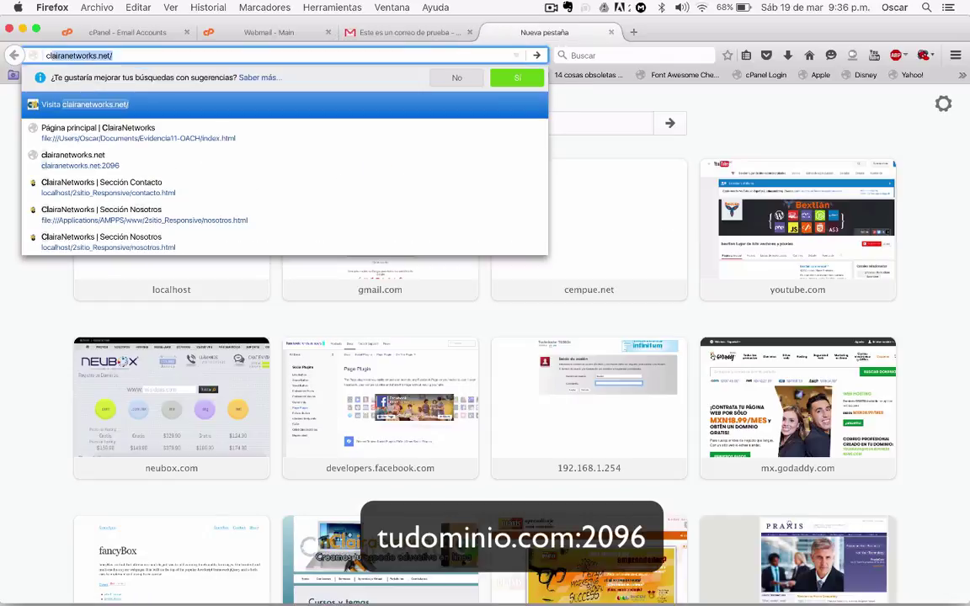
type(":")
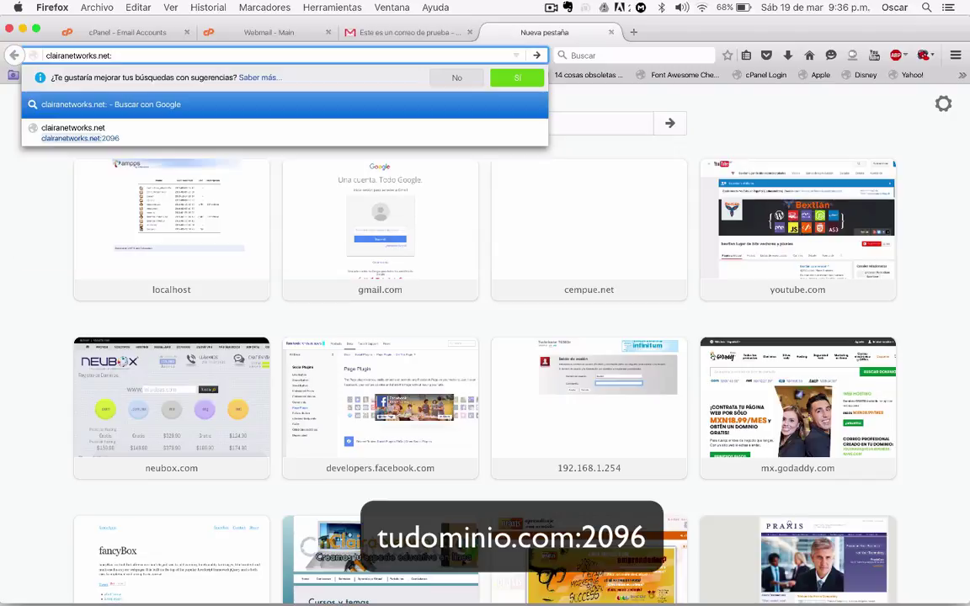
type("2096")
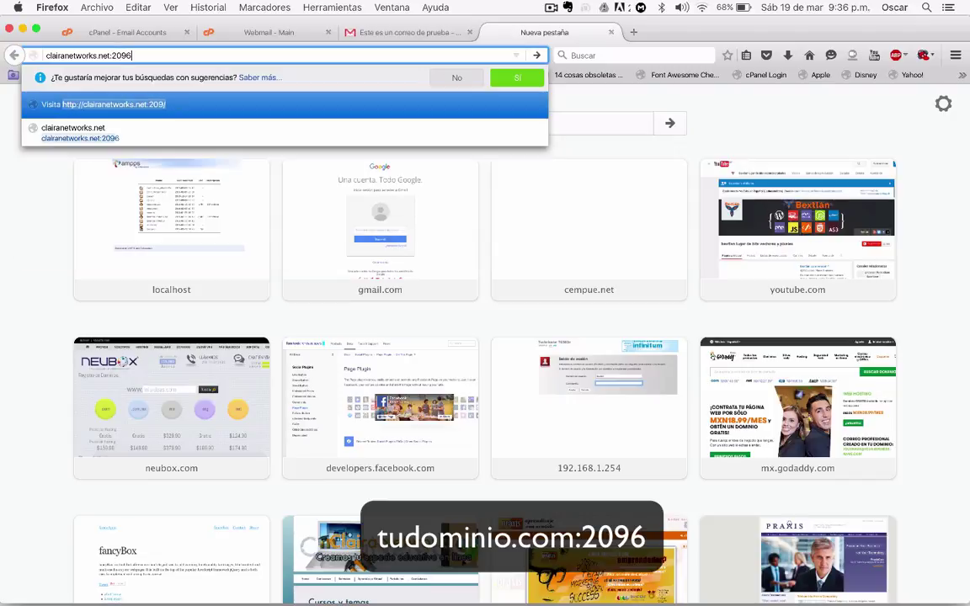
key("Return")
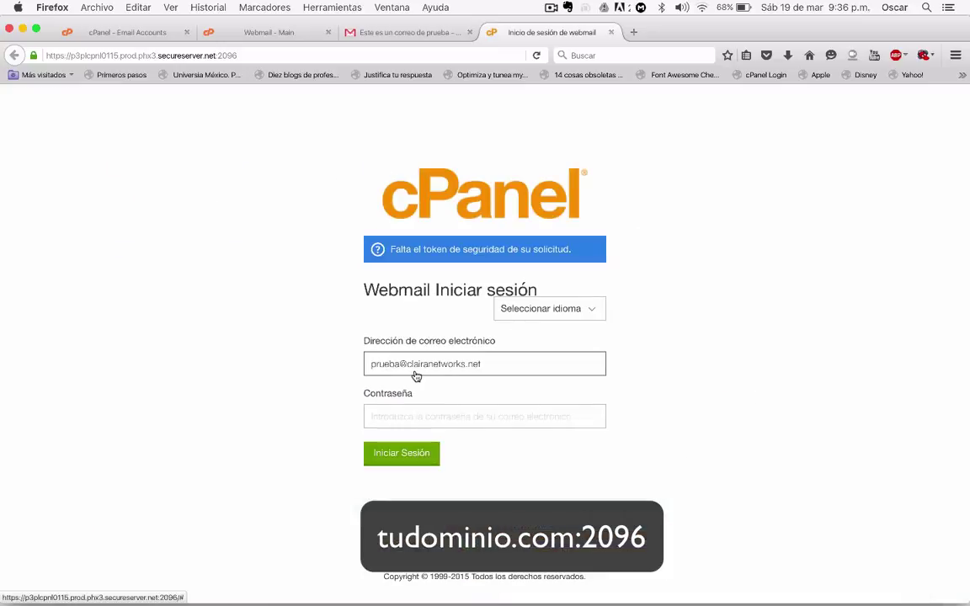
left_click(400, 455)
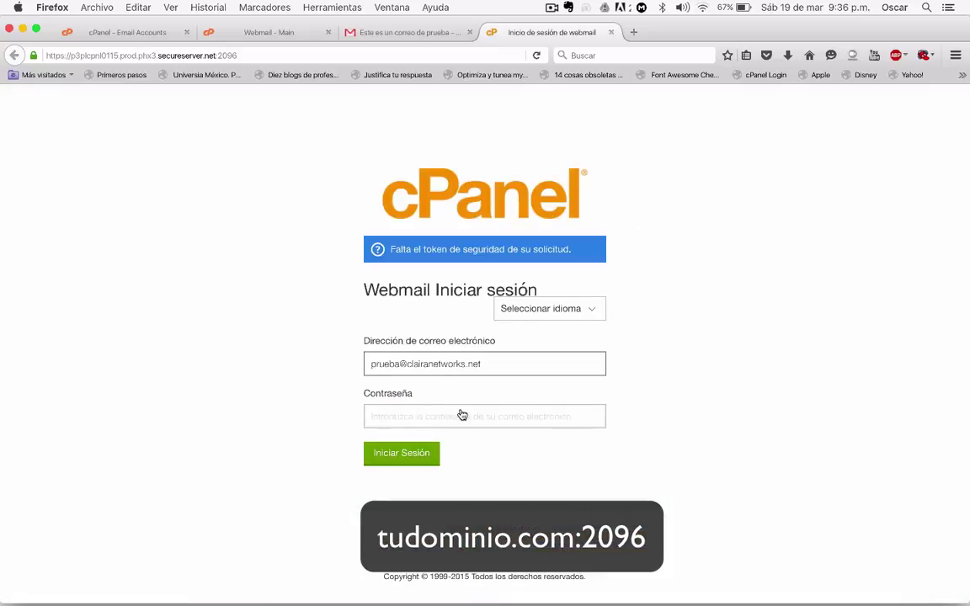
left_click(267, 33)
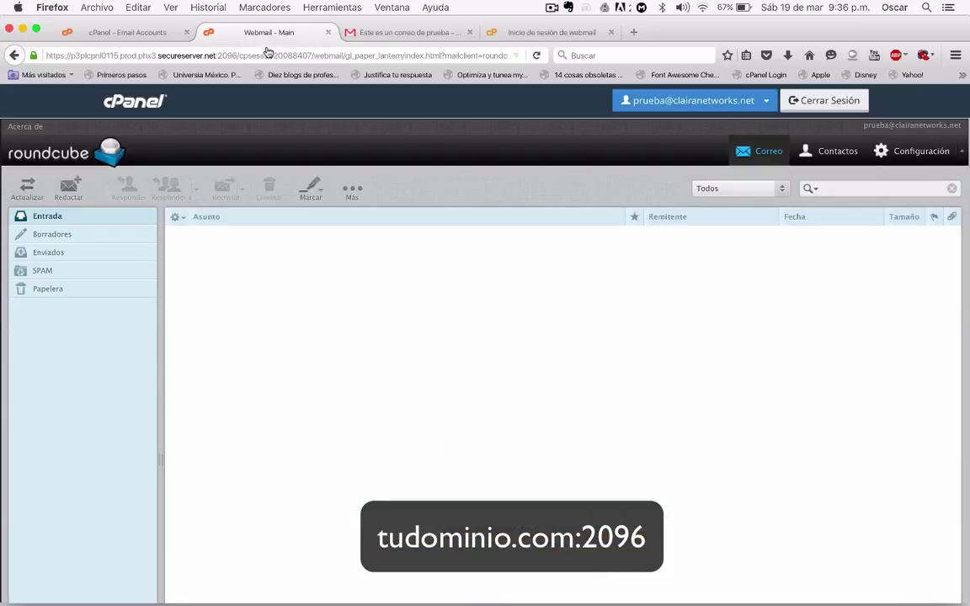